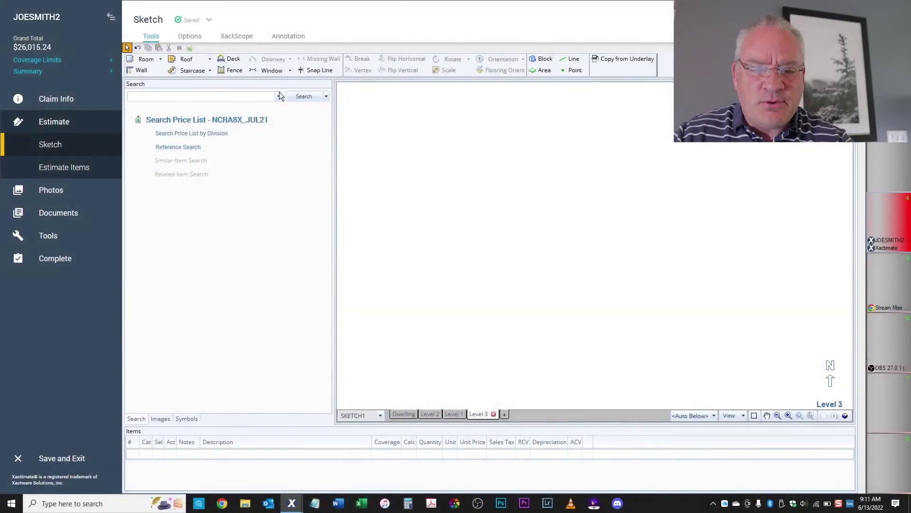
Draw the main gable roof Roof1, about 50 ft wide, with both faces at 8/12 slope.
left_click(185, 59)
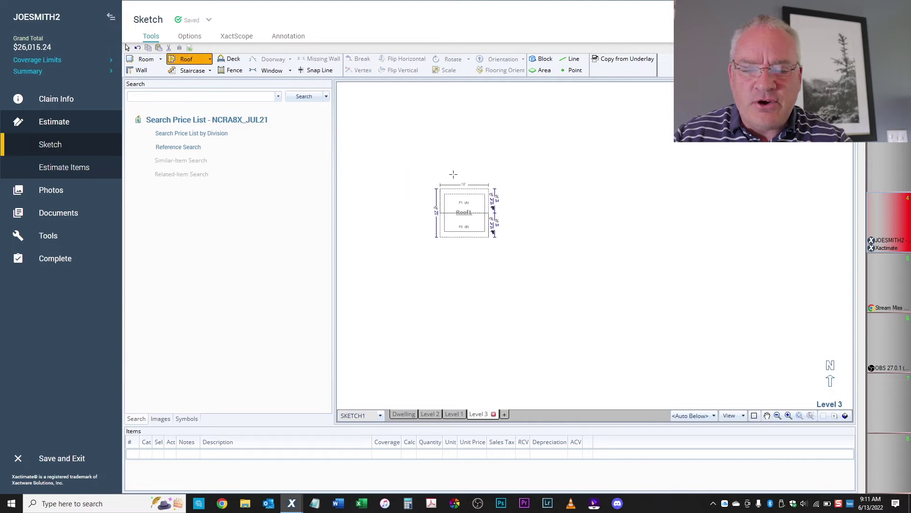
left_click_drag(463, 163, 654, 326)
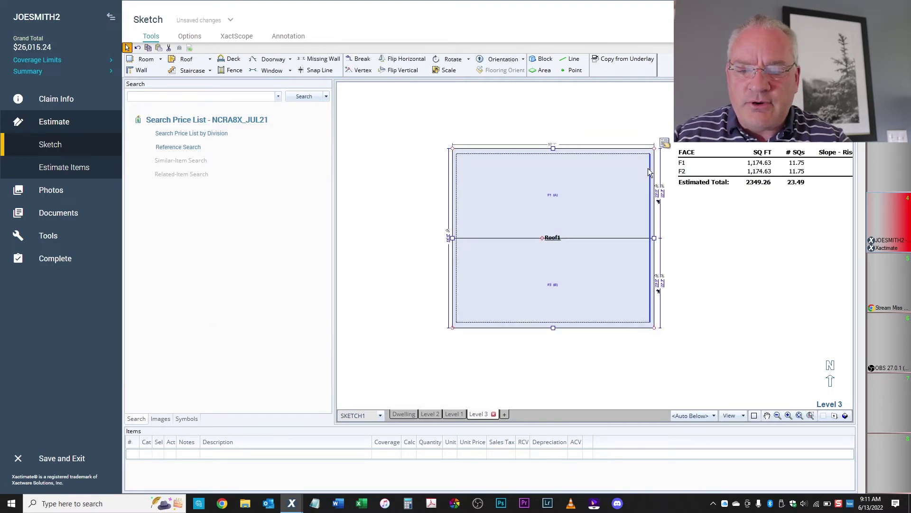
left_click(554, 148)
left_click(665, 143)
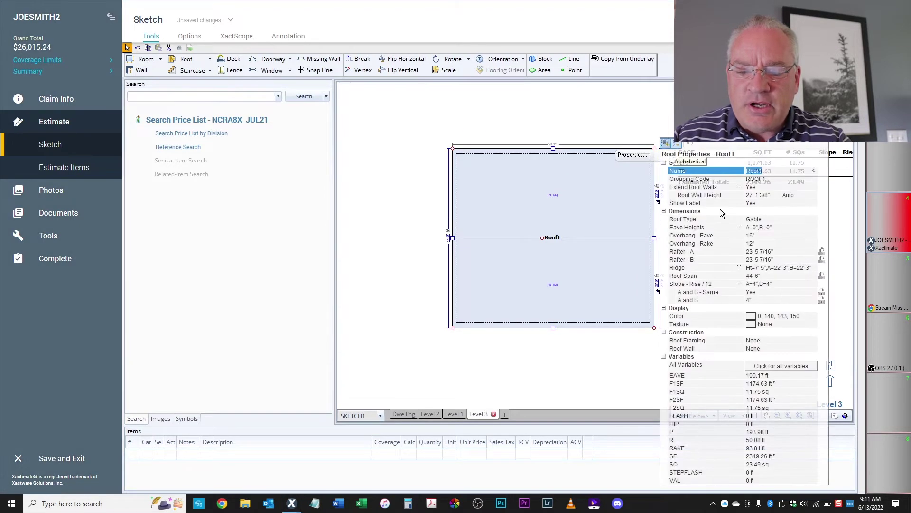
left_click(753, 300)
type("8")
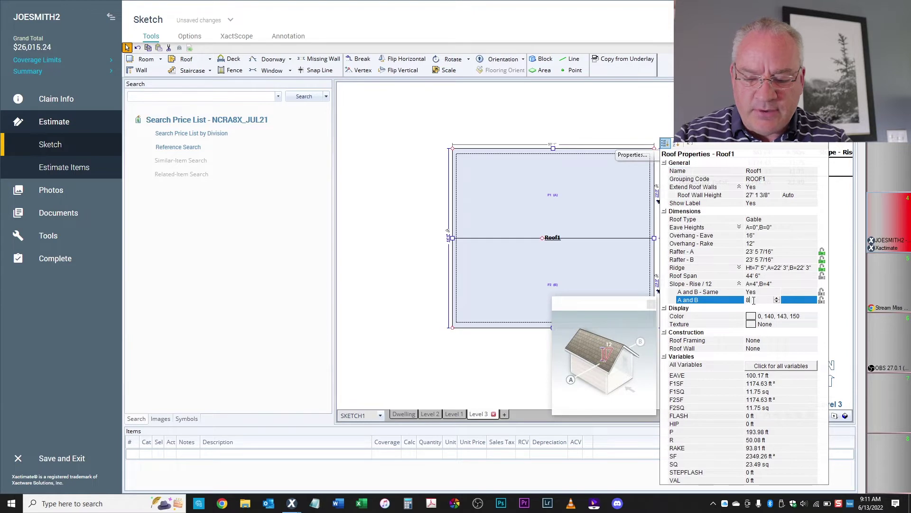
left_click(583, 289)
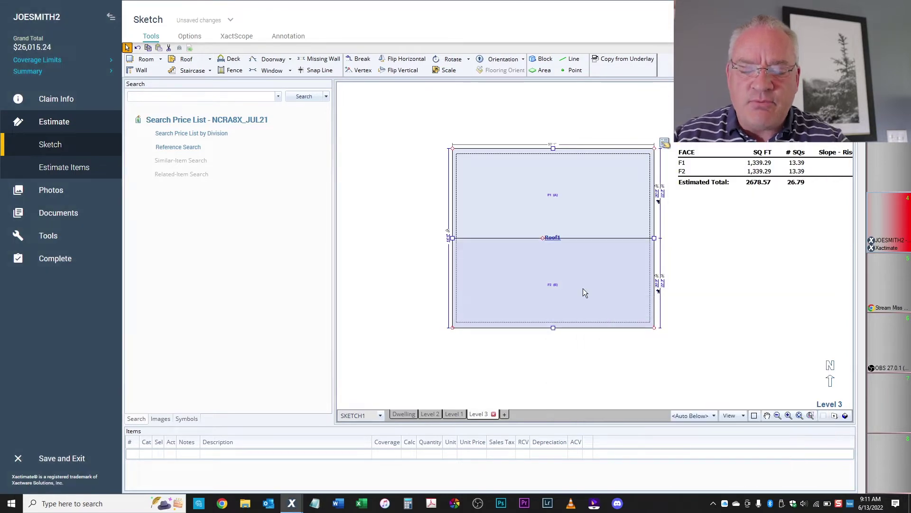
Break Roof1's bottom edge and pull out the Roof2 gable bump-out.
left_click(360, 59)
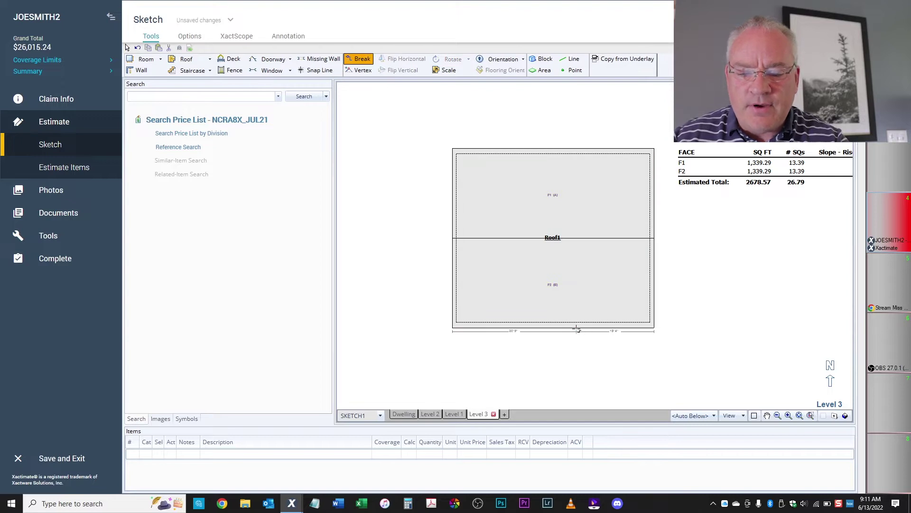
left_click(362, 59)
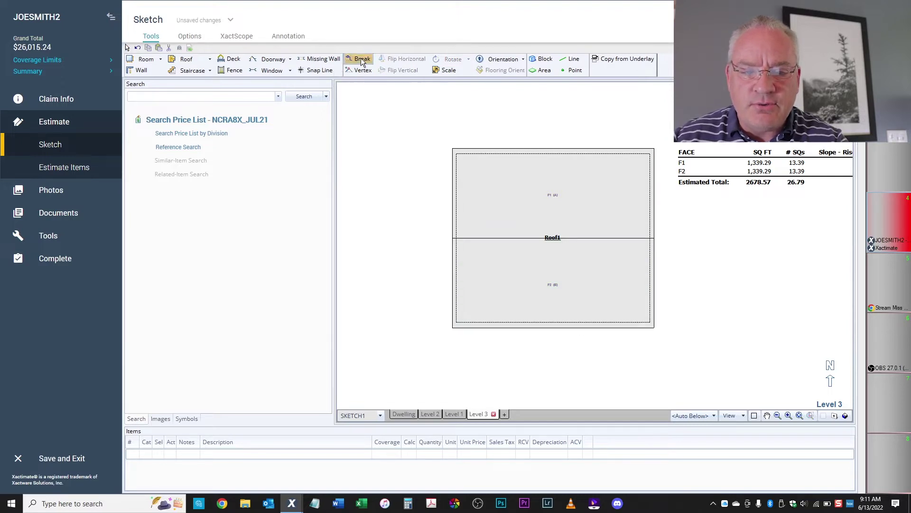
left_click(575, 327)
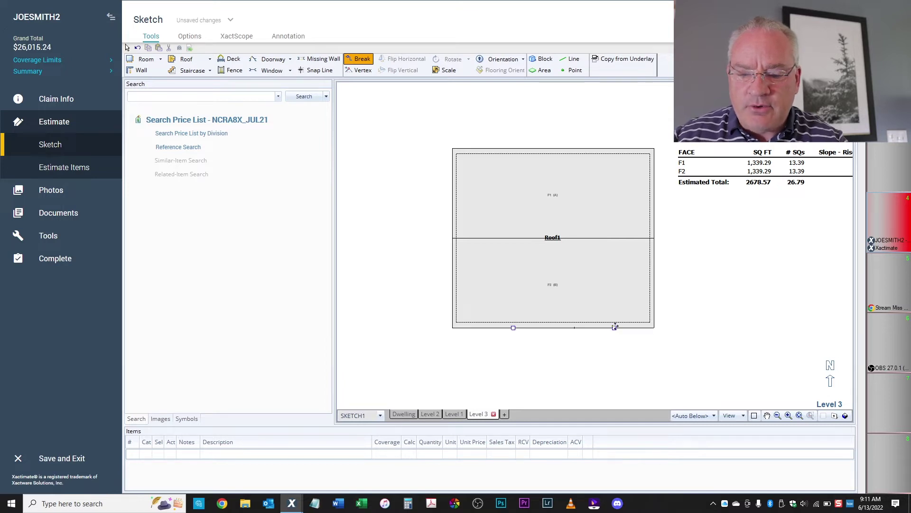
left_click_drag(614, 328, 614, 348)
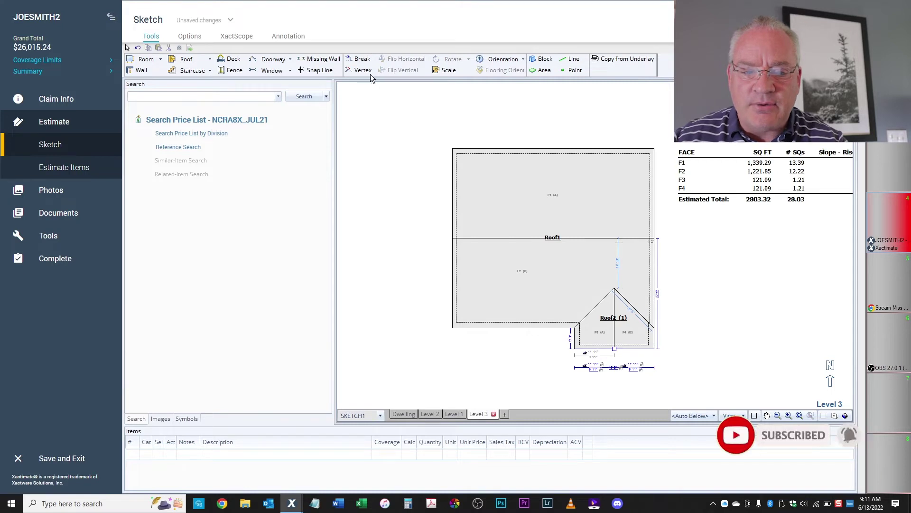
Add a smaller Roof3 bump-out beneath Roof2.
left_click(360, 59)
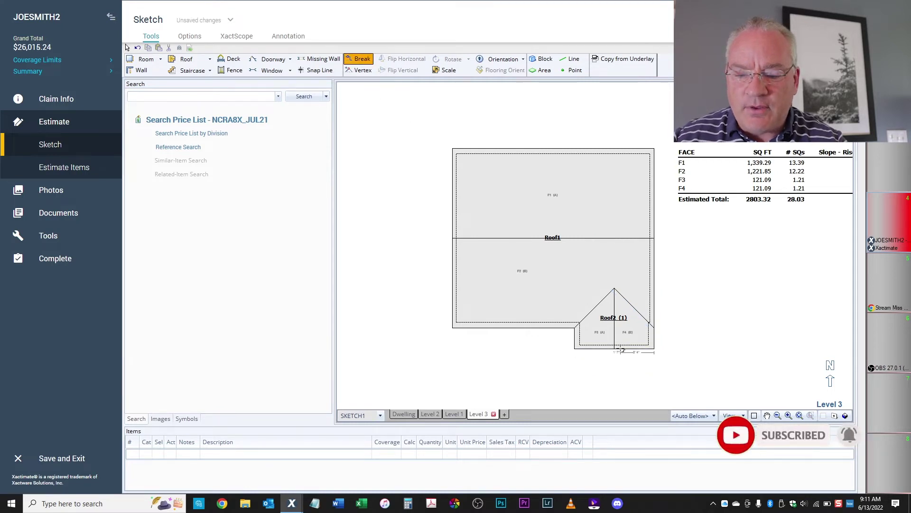
right_click(613, 344)
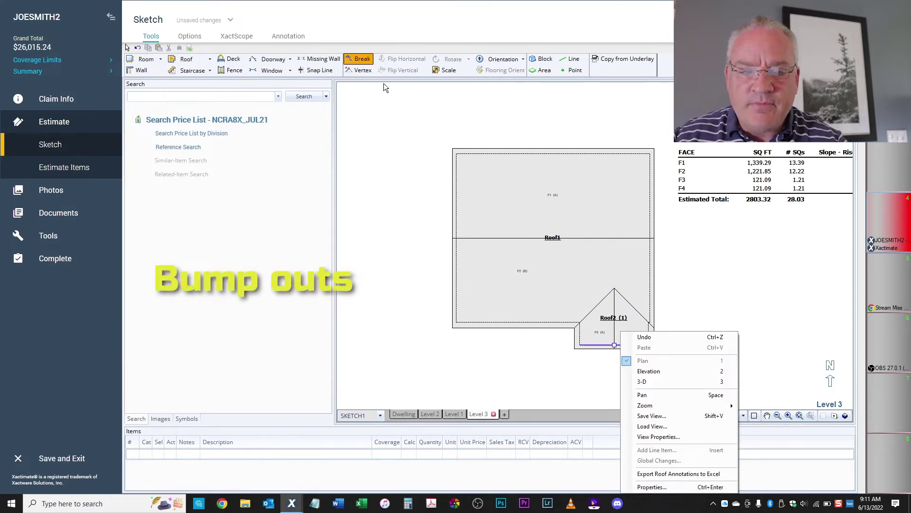
key("Escape")
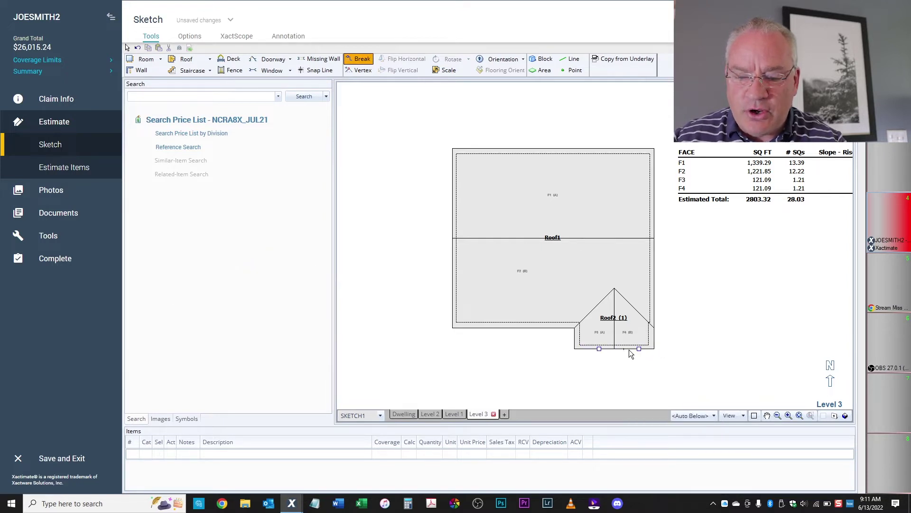
key("ctrl+v")
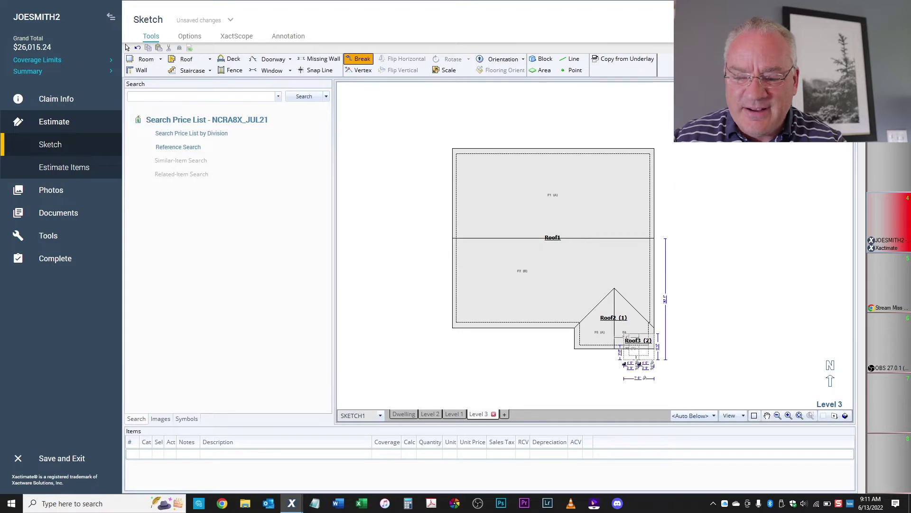
left_click(639, 362)
Widen both the Roof2 and Roof3 bump-outs toward the left.
left_click(576, 300)
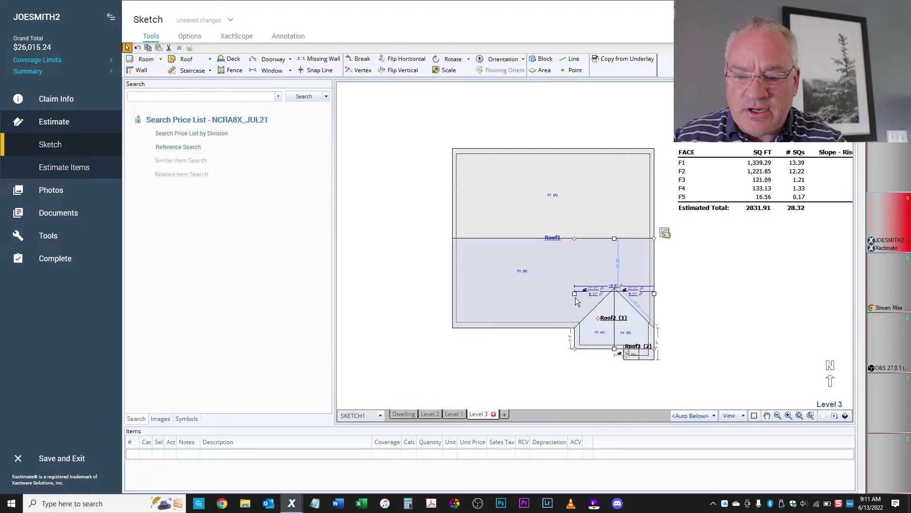
mouse_move(576, 294)
left_mouse_down()
mouse_move(546, 293)
mouse_move(559, 294)
left_mouse_up()
left_click(631, 348)
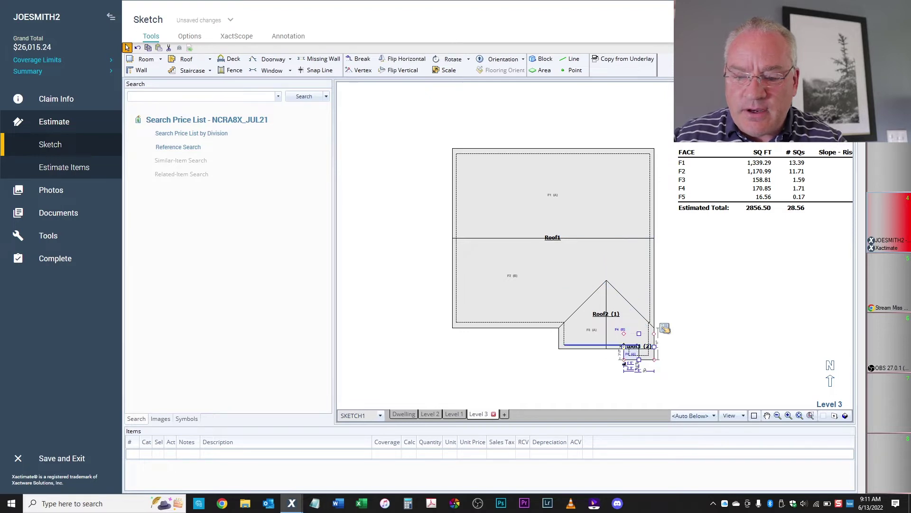
left_click_drag(624, 346, 584, 350)
left_click(496, 372)
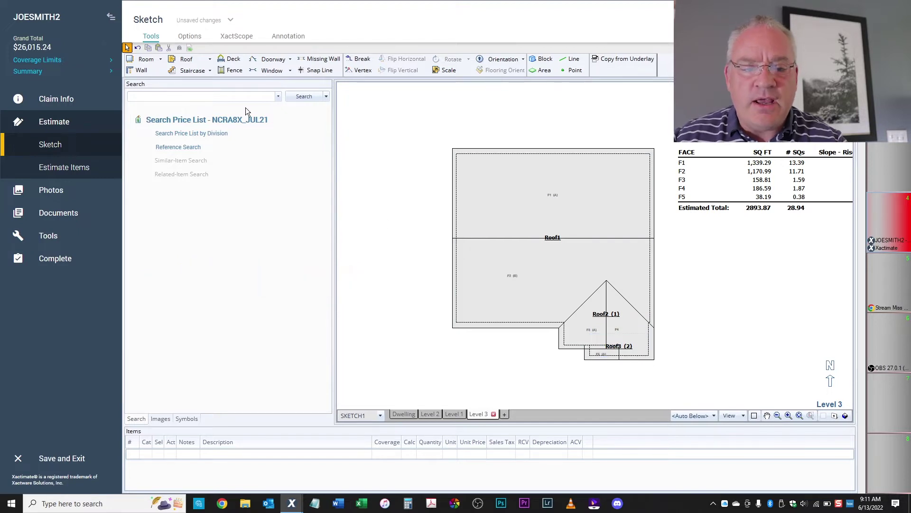
Add a Flat/Shed roof, rotate it with Tab, and move it toward Roof1's lower-left corner.
left_click(209, 60)
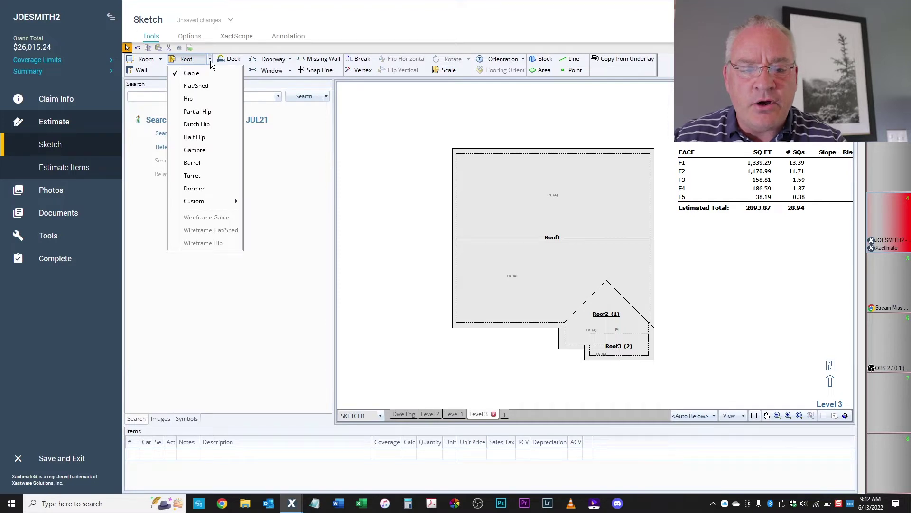
left_click(198, 87)
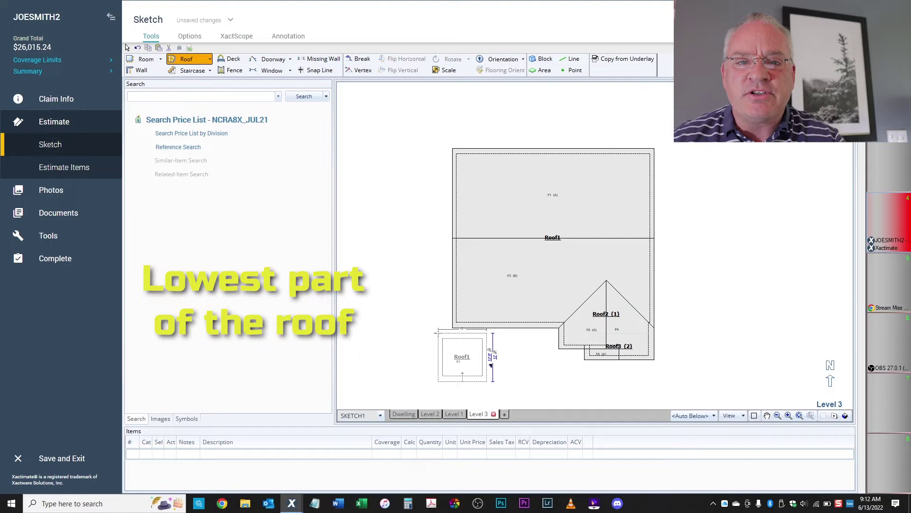
left_click_drag(435, 333, 376, 216)
key("Tab")
key("Tab")
key("Tab")
key("Tab")
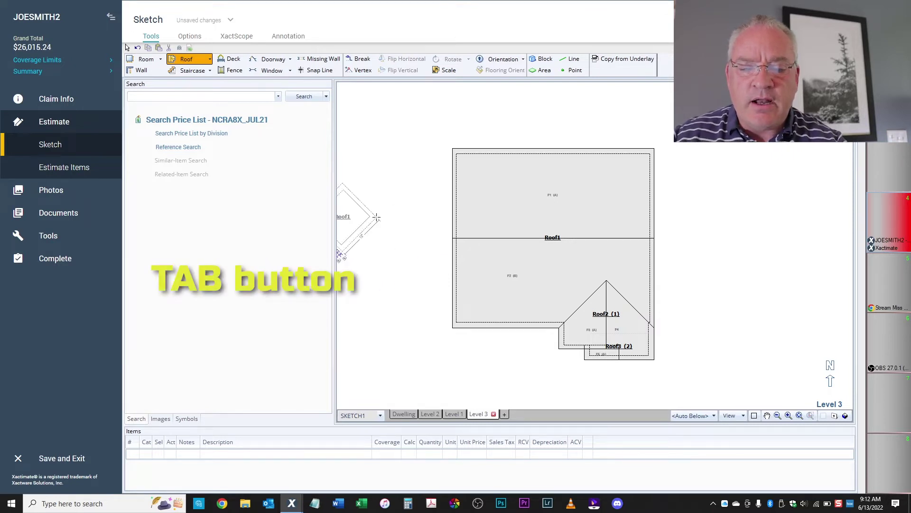
left_click_drag(378, 218, 505, 353)
key("Tab")
key("Tab")
key("Tab")
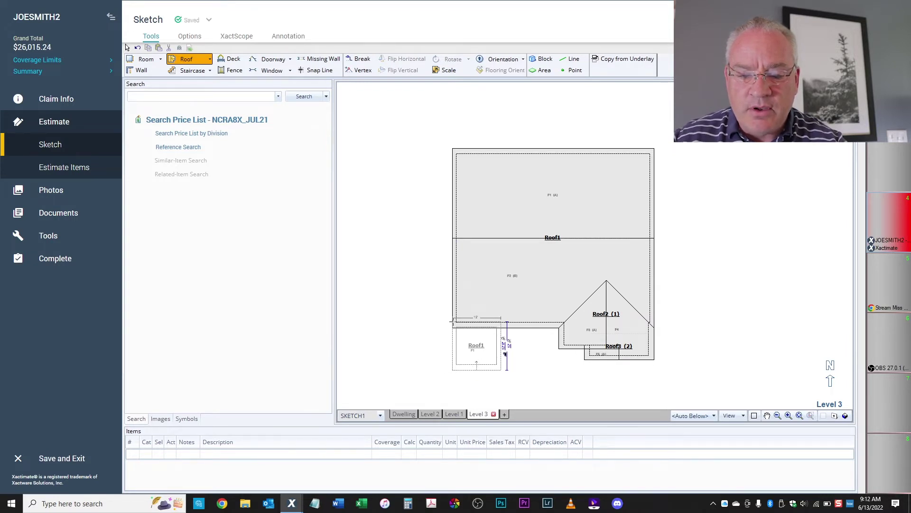
Set the 12 ft shed roof flush with Roof1's left end, just below its lower edge.
left_click_drag(505, 353, 789, 417)
left_click(788, 415)
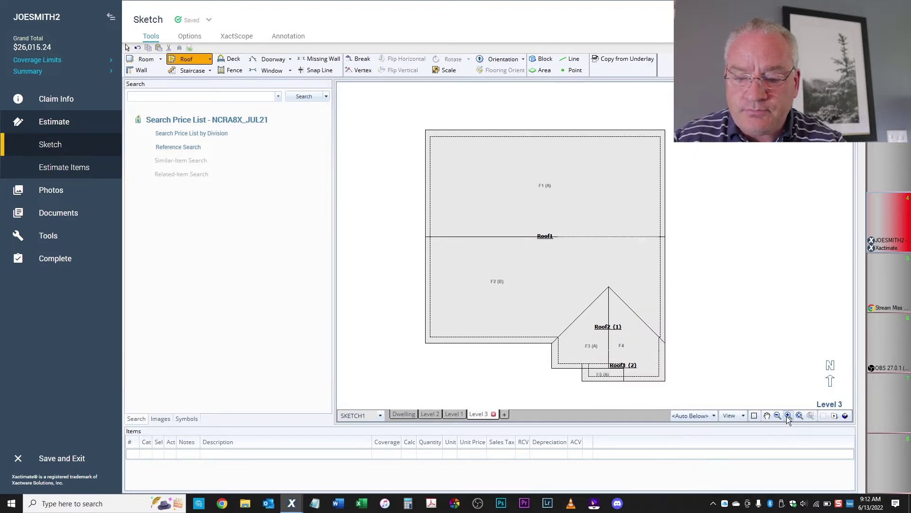
left_click(789, 416)
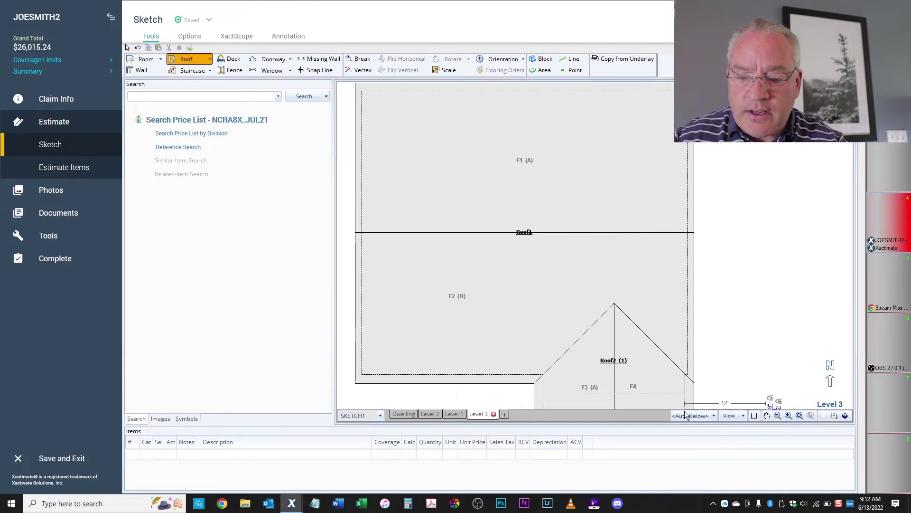
left_click(767, 416)
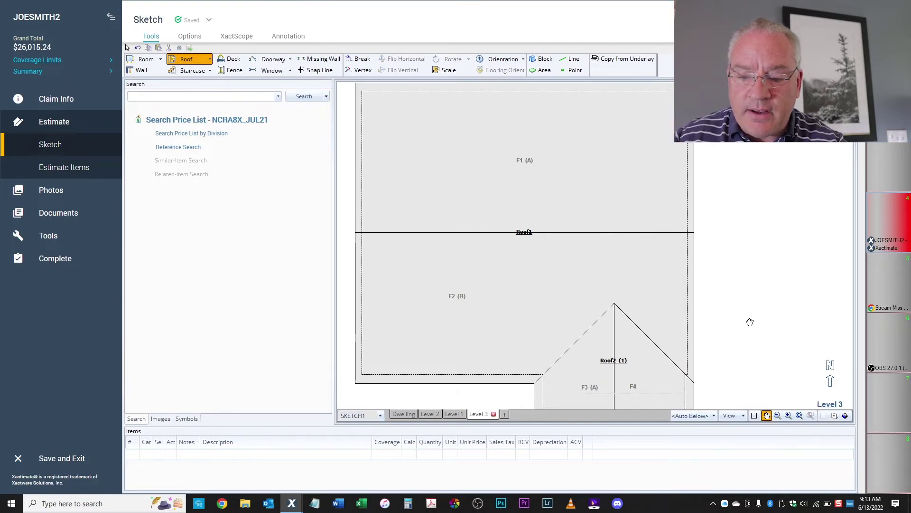
mouse_move(750, 321)
left_mouse_down()
mouse_move(791, 267)
mouse_move(817, 201)
left_mouse_up()
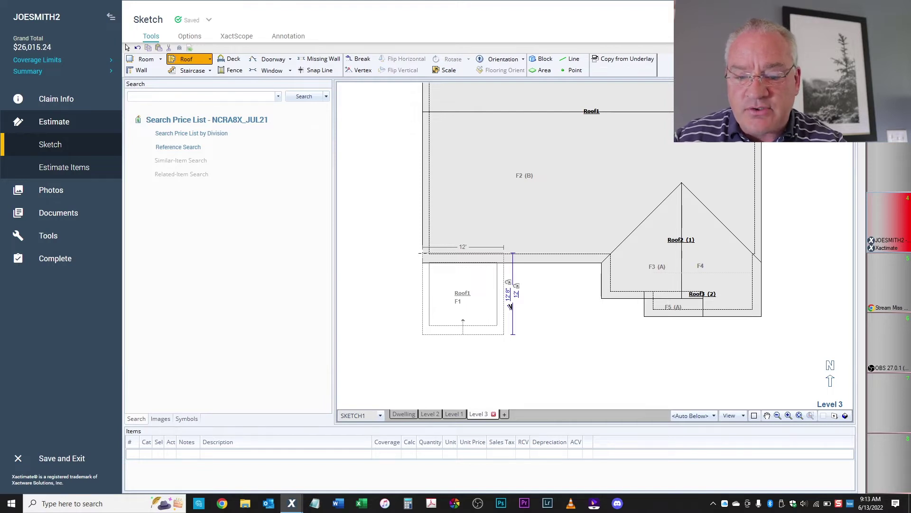
Place porch roof Roof4 at Roof1's lower-left corner and pull its top edge up under Roof1.
left_click(421, 253)
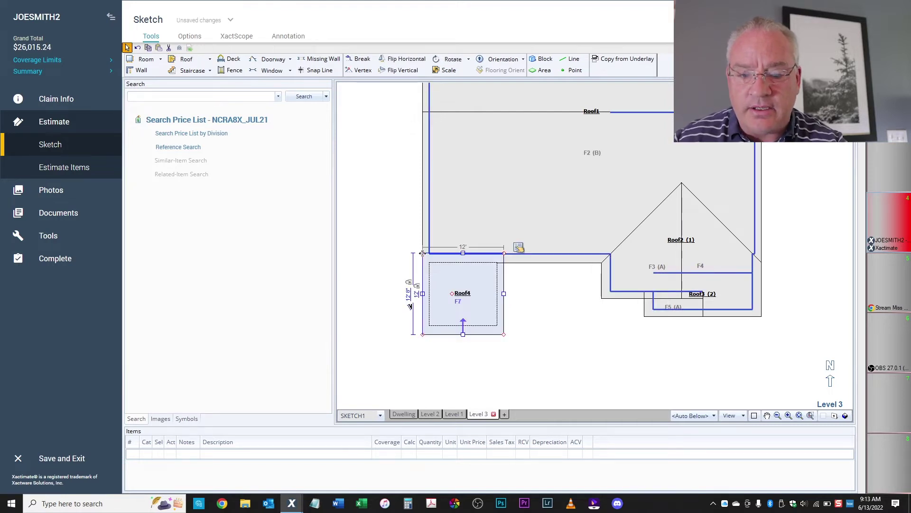
left_click(542, 280)
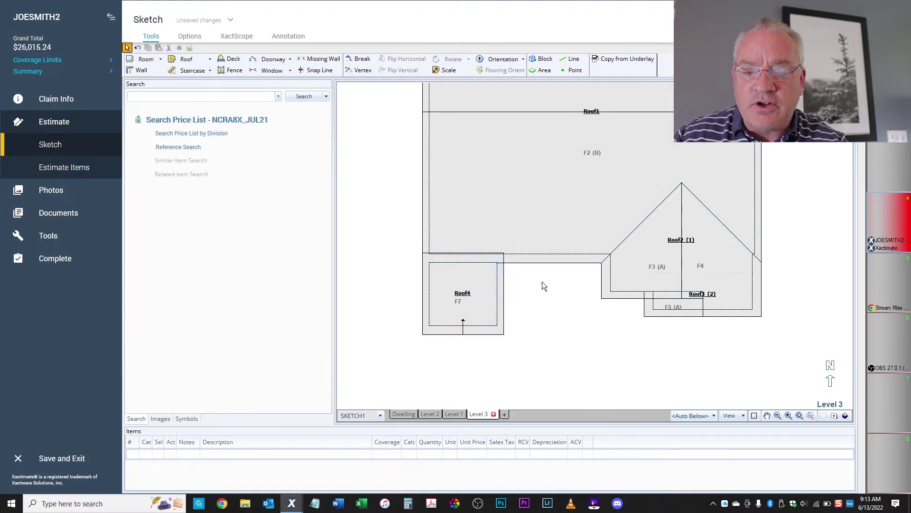
left_click(462, 263)
left_click(462, 263)
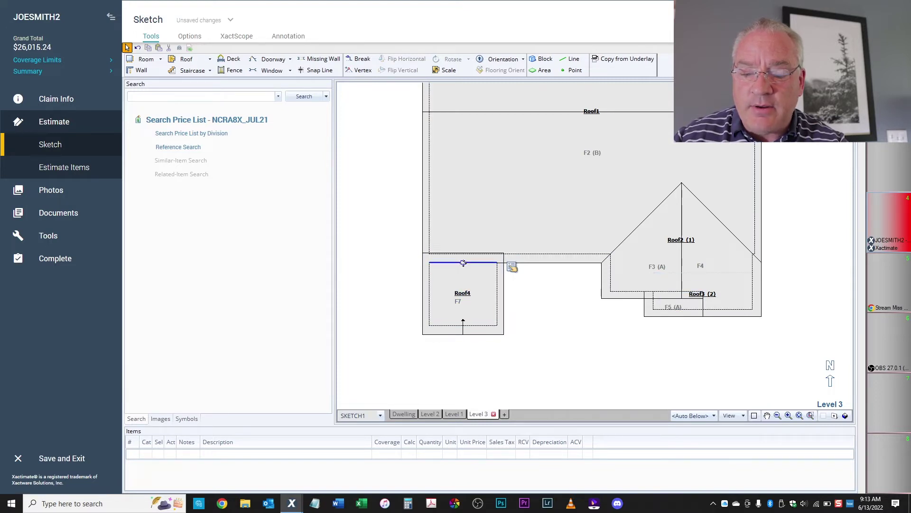
left_click_drag(463, 263, 463, 244)
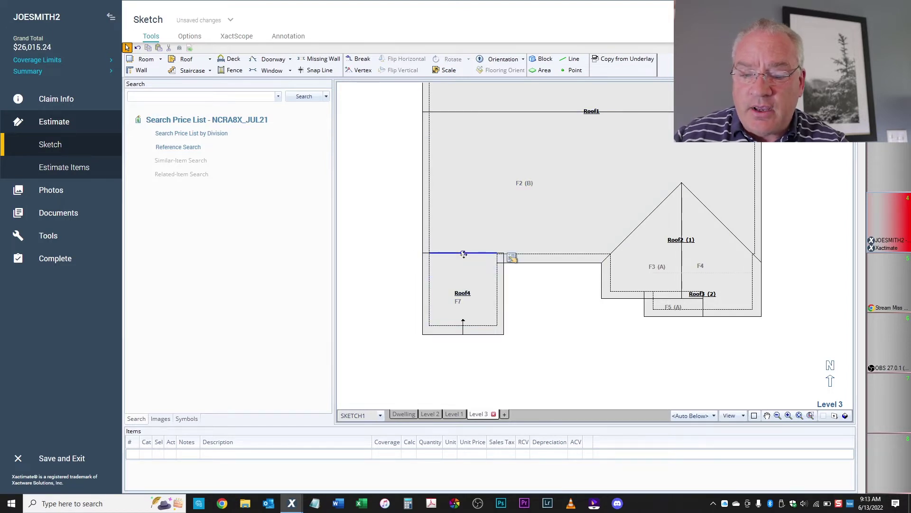
Set Roof4's top-edge overhang offset to 0" and nudge that edge slightly down.
left_click(463, 254)
left_click(466, 255)
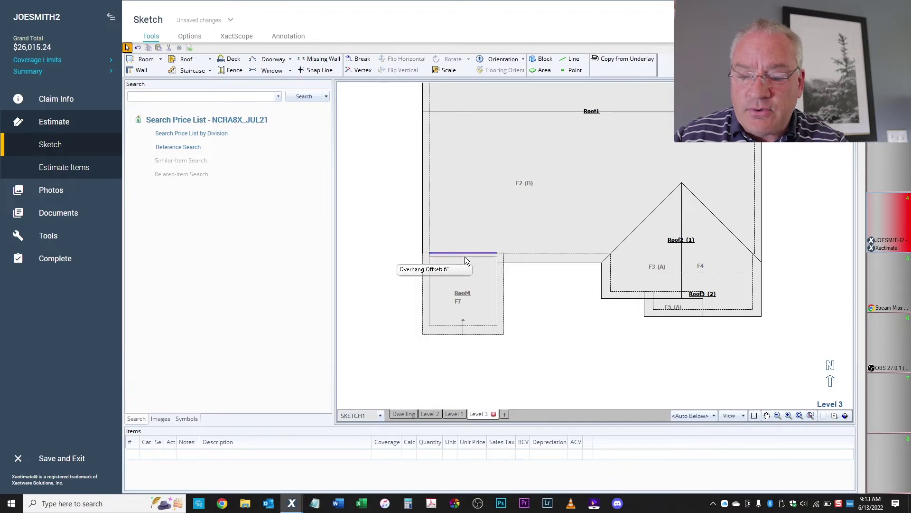
left_click(467, 256)
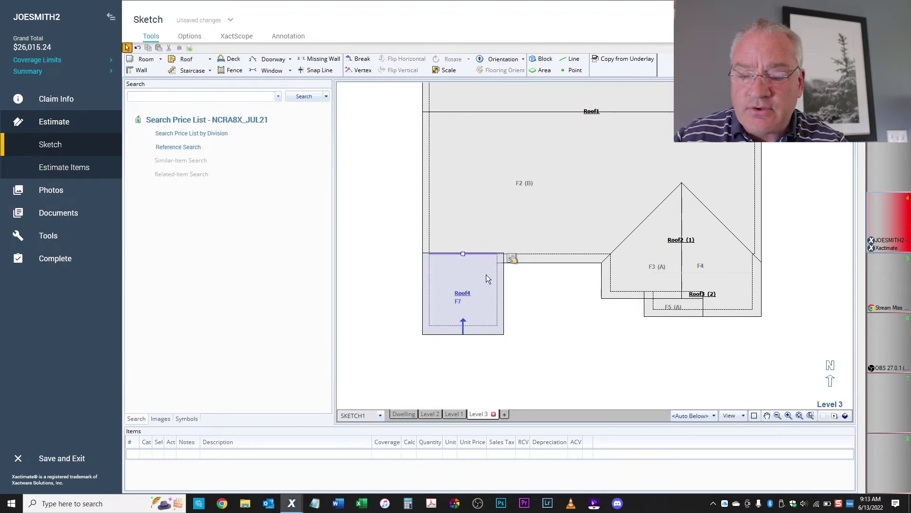
left_click(565, 315)
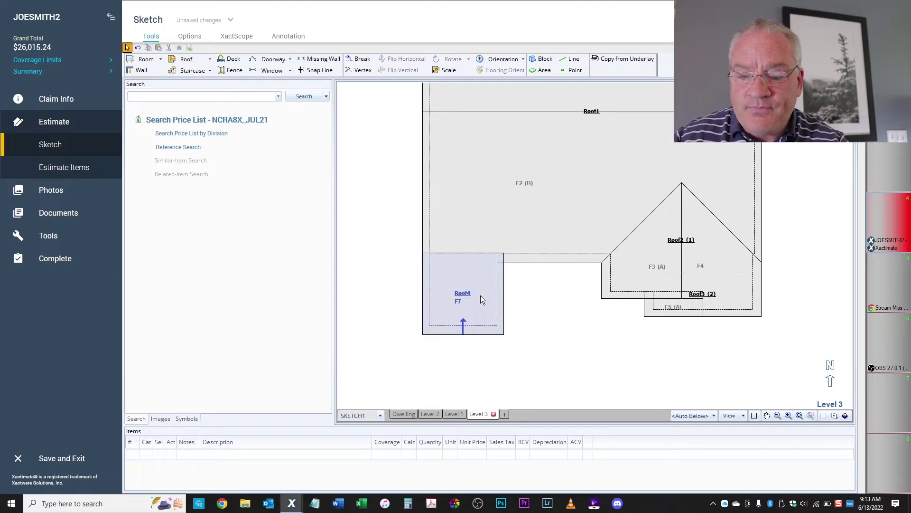
left_click(462, 267)
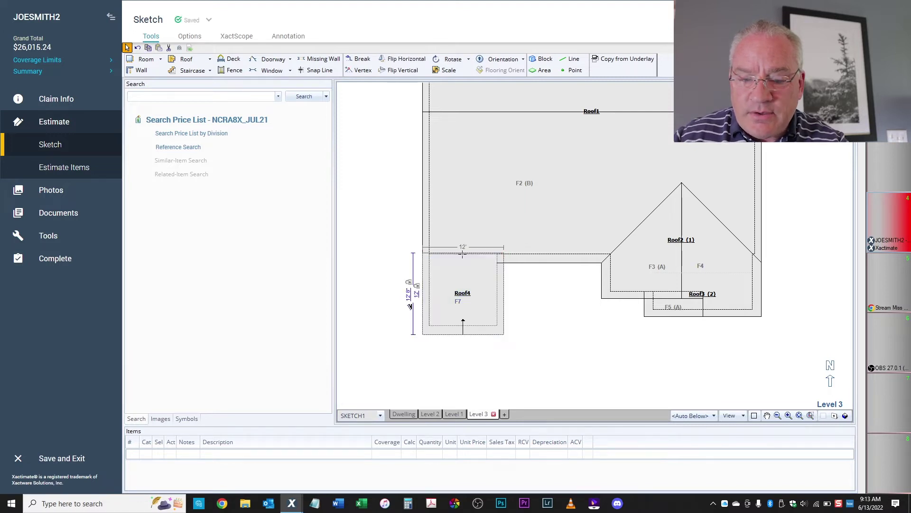
left_click_drag(462, 254, 462, 252)
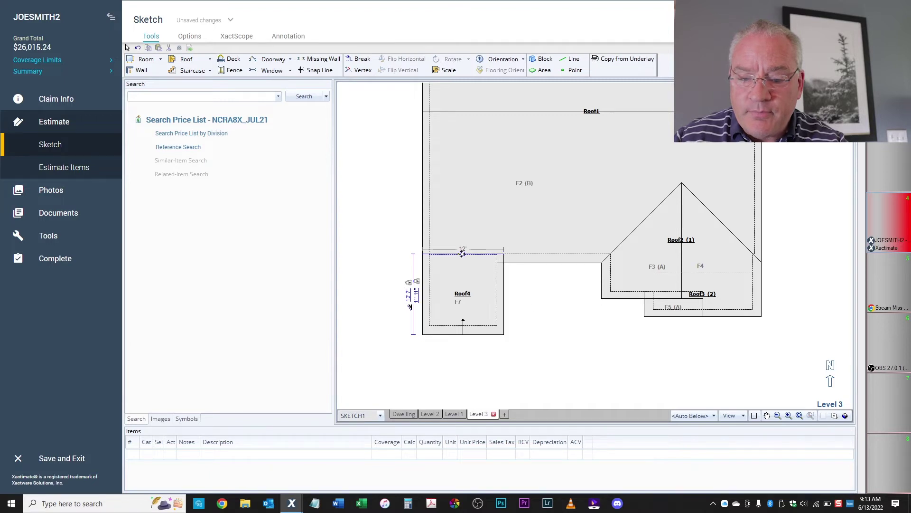
left_click(557, 323)
left_click(465, 297)
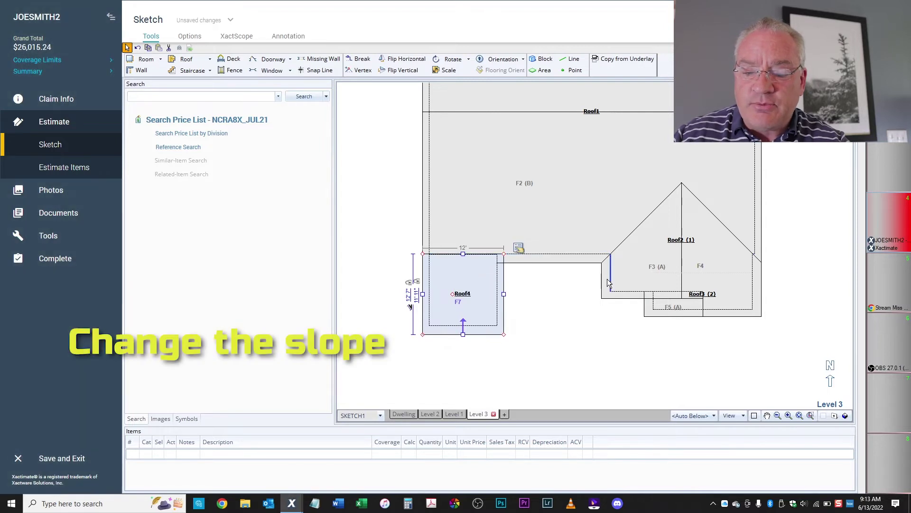
Check Roof4's slope, then stretch its right side to 28' 7", reaching the Roof2 bump-out.
left_click(519, 248)
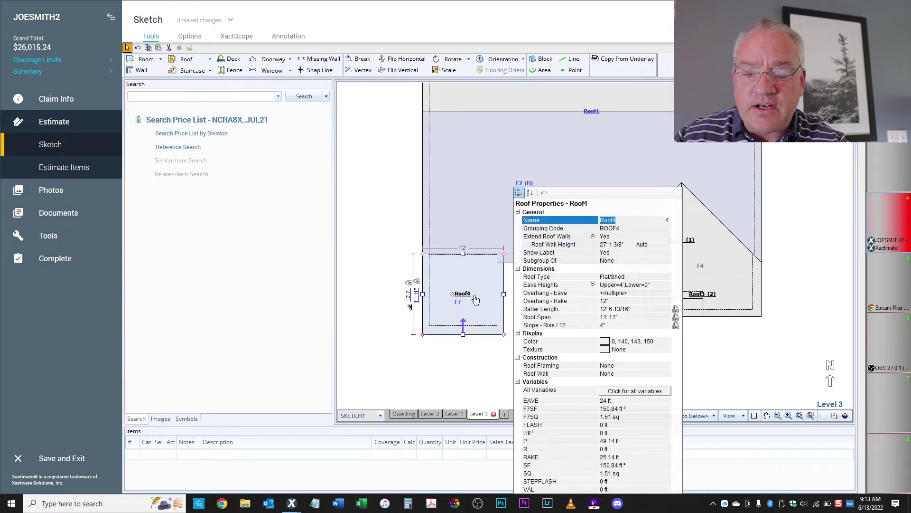
left_click(377, 279)
left_click(440, 288)
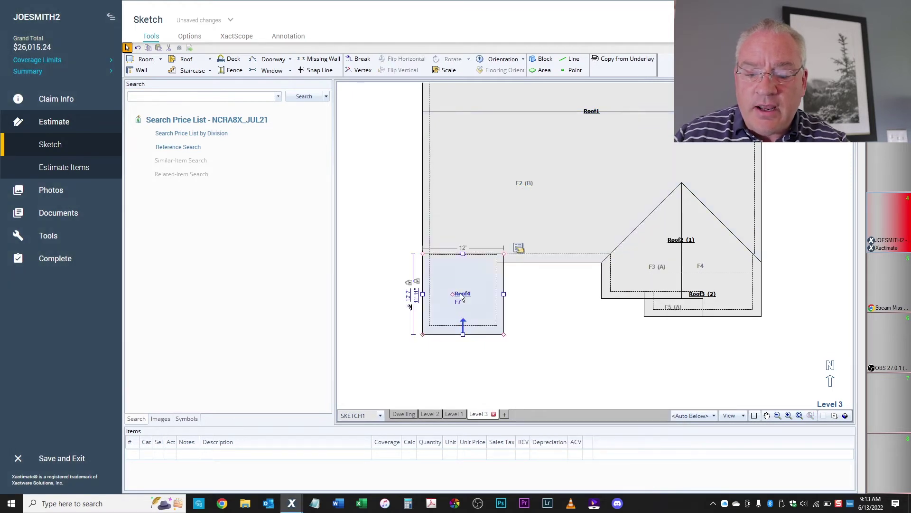
left_click_drag(503, 294, 616, 298)
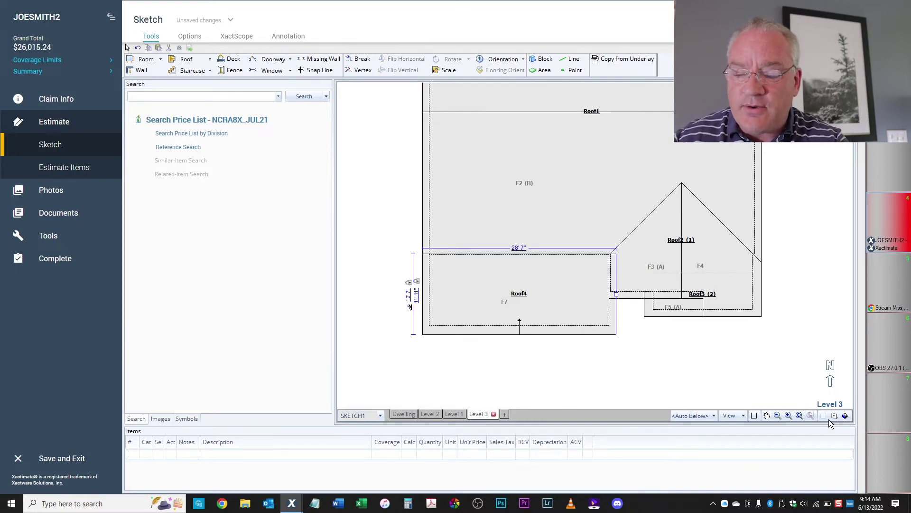
In 3D view, drop Roof4's elevation lower on the front wall beneath Roof1's eave.
left_click(845, 415)
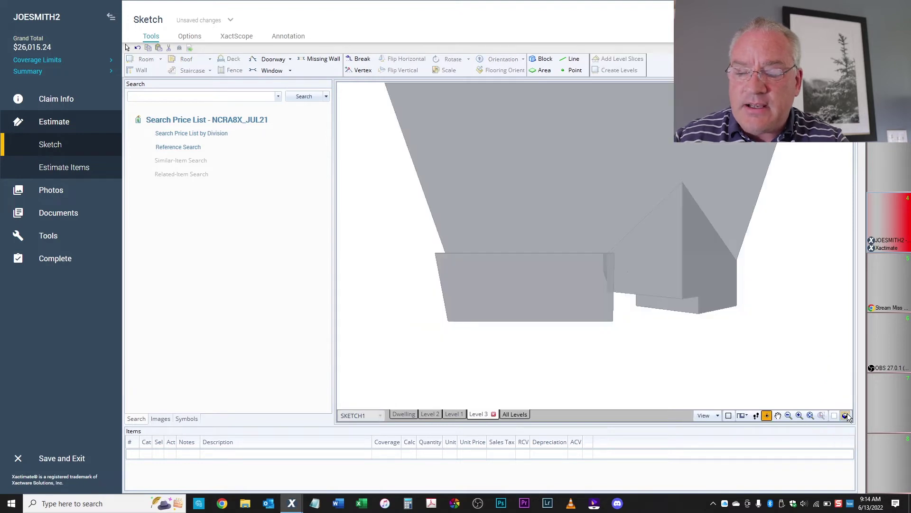
left_click_drag(775, 329, 740, 185)
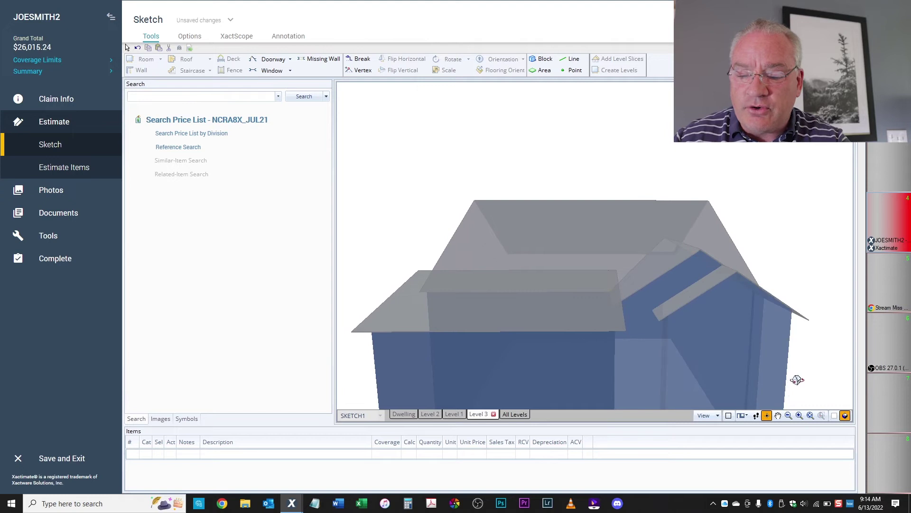
left_click(523, 297)
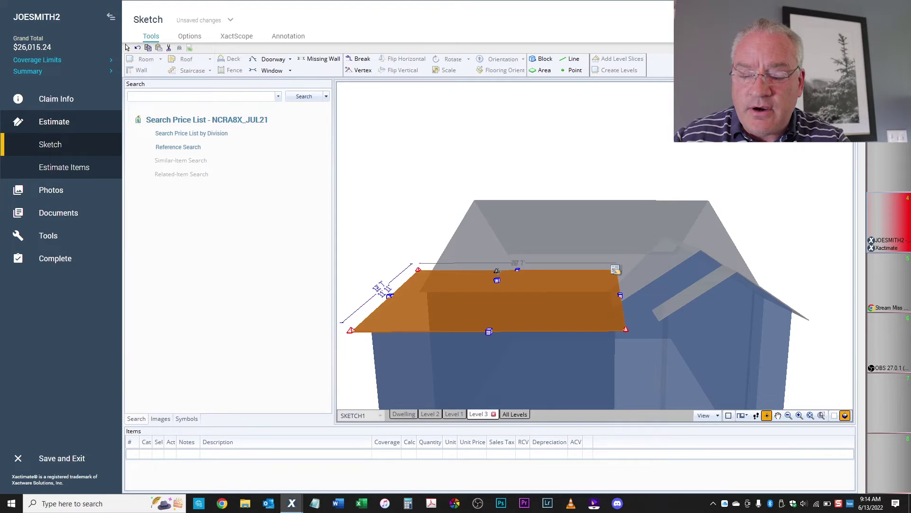
left_click_drag(496, 270, 497, 381)
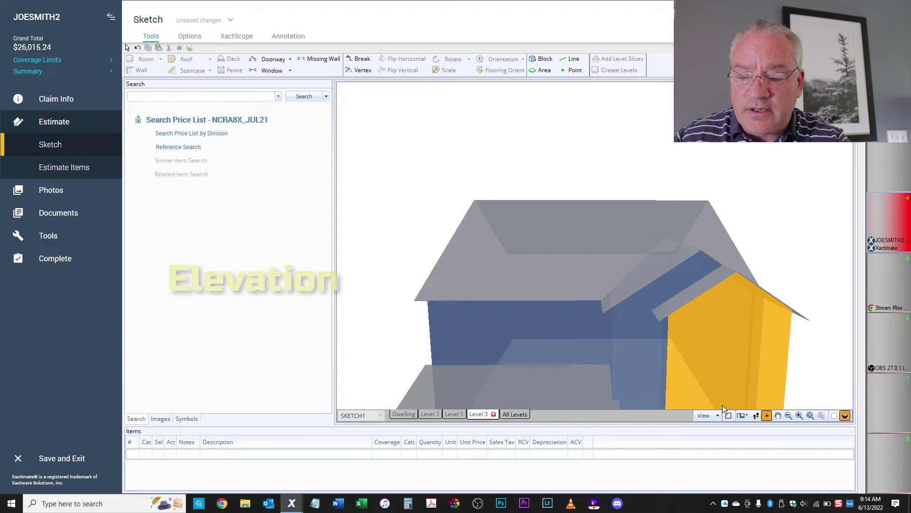
left_click(778, 416)
left_click_drag(800, 376, 785, 273)
Back in plan view, extend Roof4's right wall to 30' 3".
left_click(834, 416)
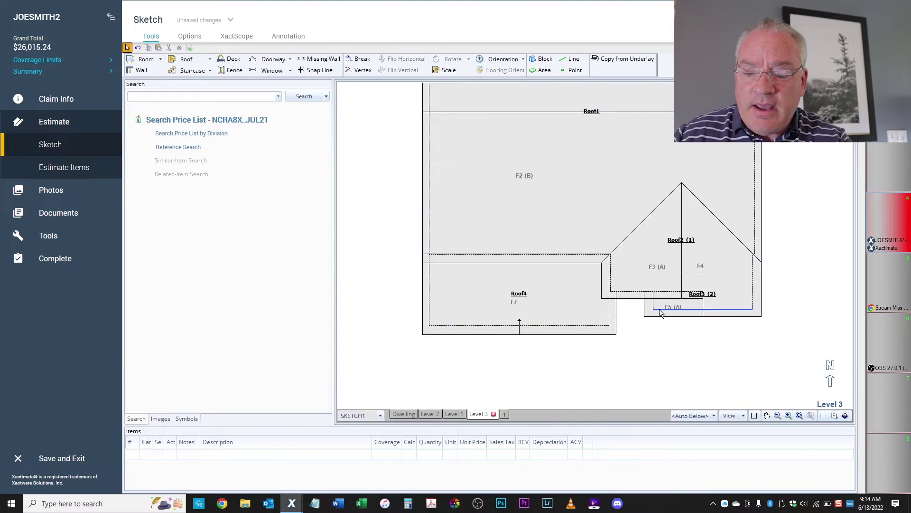
left_click(561, 296)
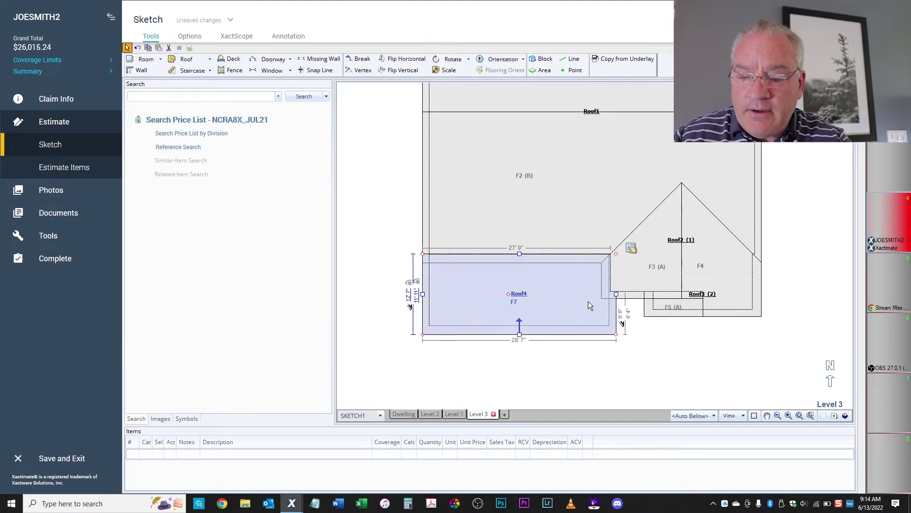
left_click(617, 294)
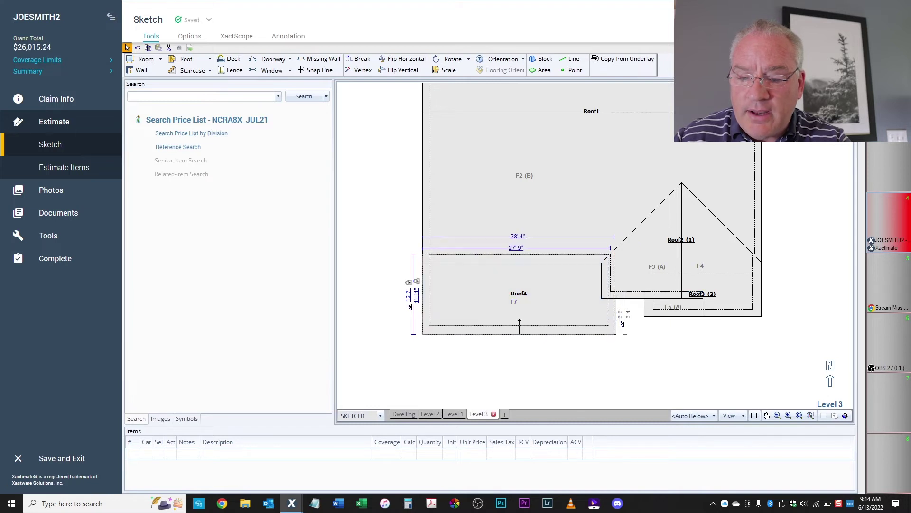
left_click_drag(617, 294, 615, 294)
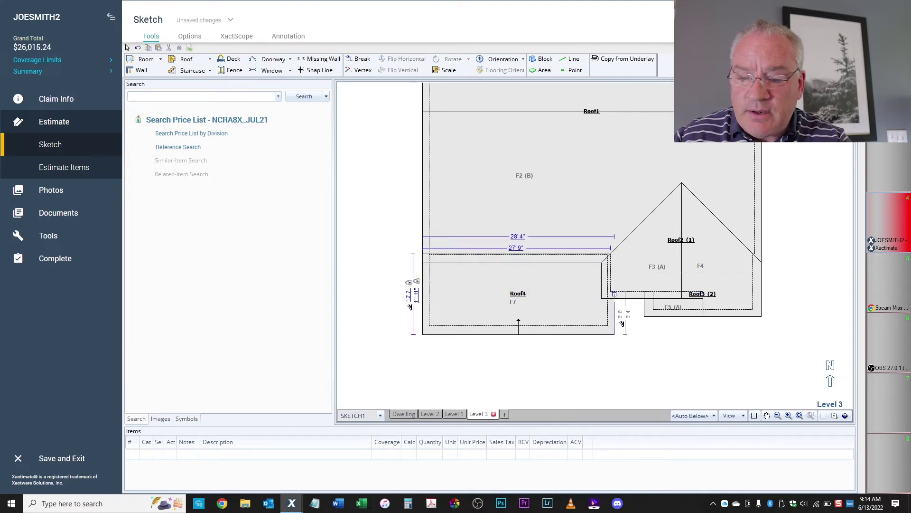
left_click(617, 302)
left_click(565, 288)
left_click_drag(614, 295, 627, 294)
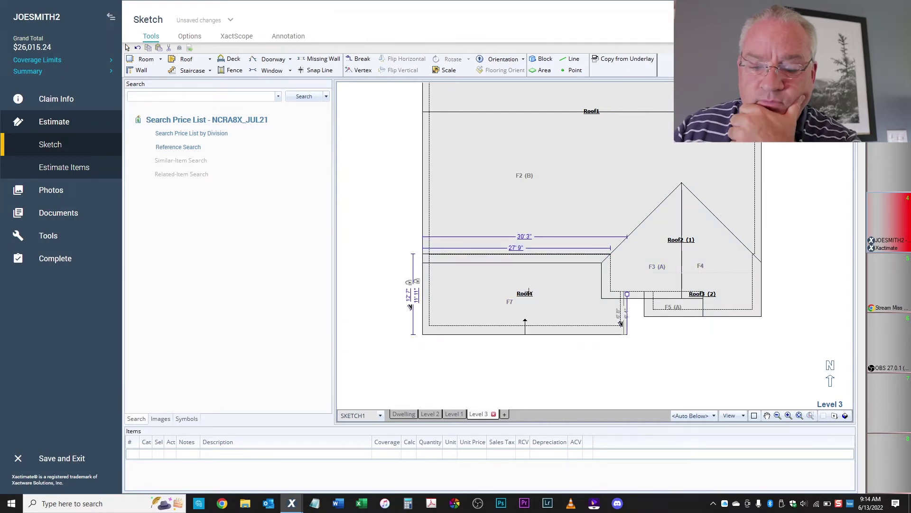
Raise Roof4's bottom wall to make it shallower and bring its width to 28' 11".
left_click(527, 309)
left_click_drag(525, 334, 506, 304)
left_click(566, 269)
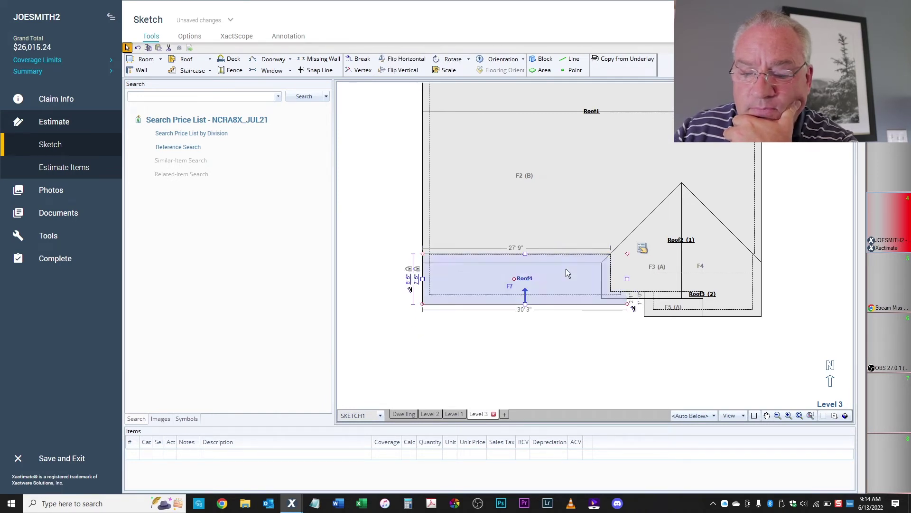
left_click(627, 279)
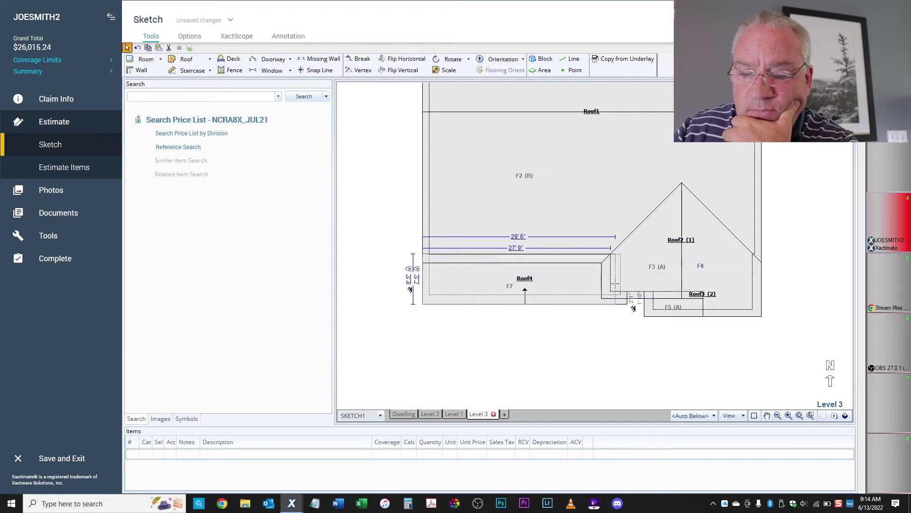
left_click_drag(633, 308, 621, 298)
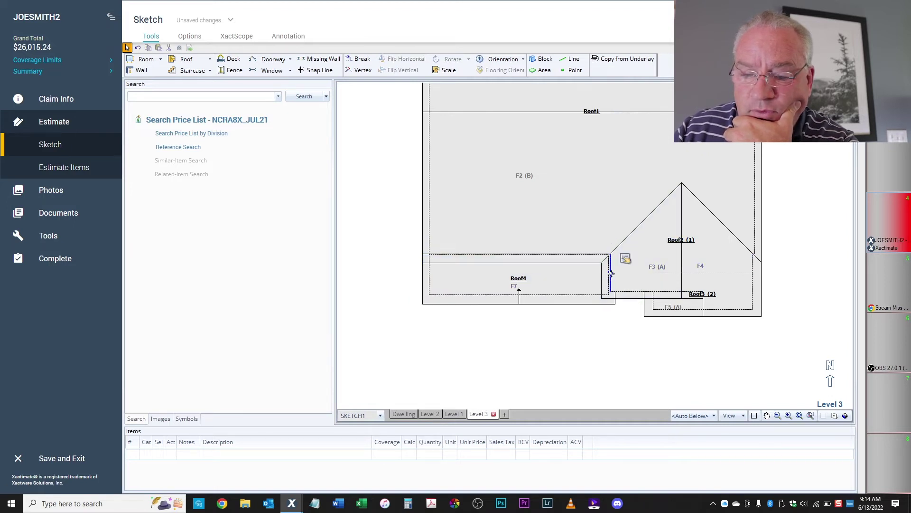
left_click(577, 279)
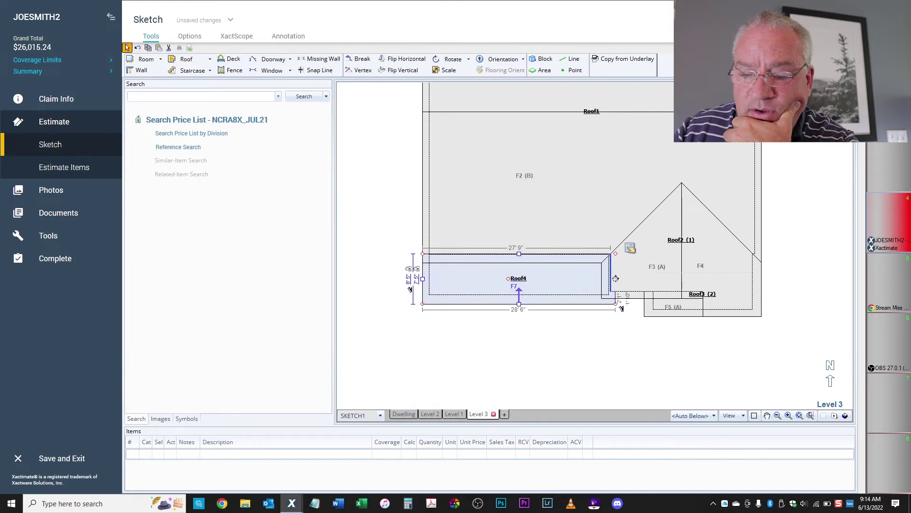
left_click_drag(616, 278, 618, 280)
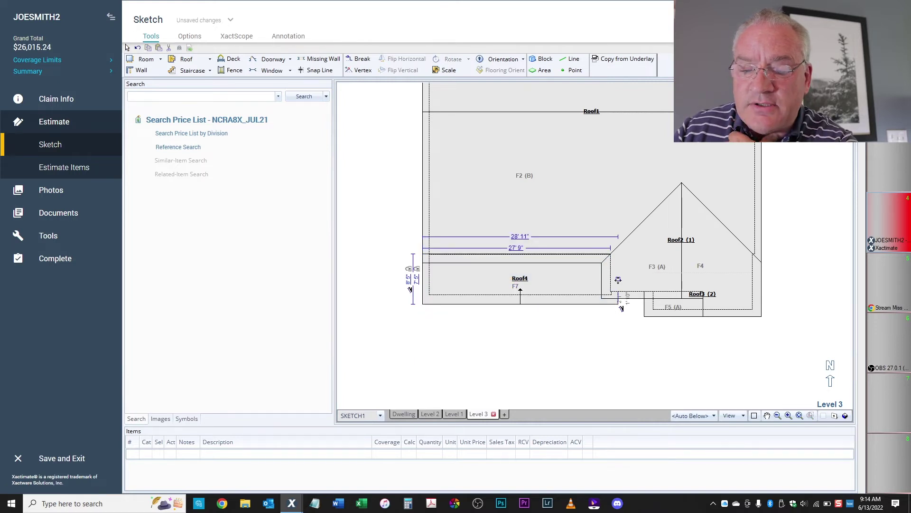
left_click(845, 415)
mouse_move(783, 352)
left_mouse_down()
mouse_move(781, 150)
mouse_move(743, 255)
left_mouse_up()
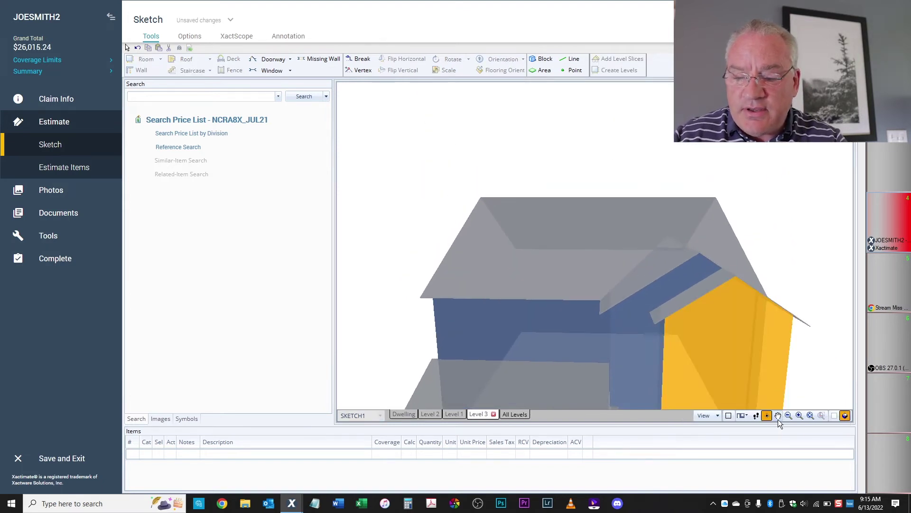
left_click_drag(819, 336, 807, 343)
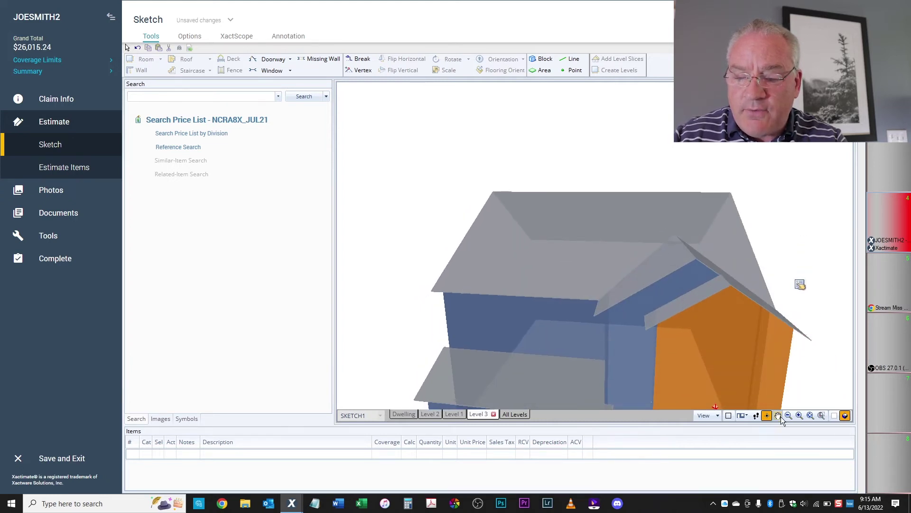
mouse_move(803, 379)
left_mouse_down()
mouse_move(820, 346)
mouse_move(816, 381)
mouse_move(884, 264)
left_mouse_up()
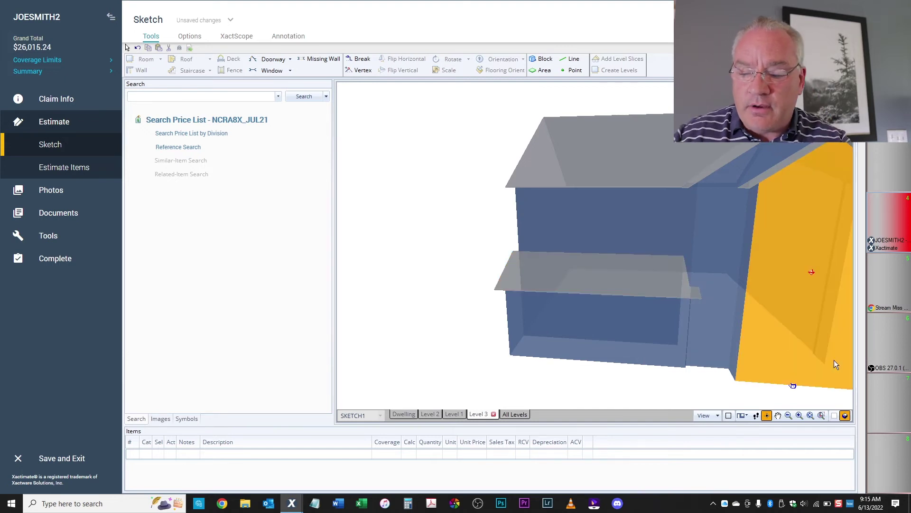
left_click(767, 415)
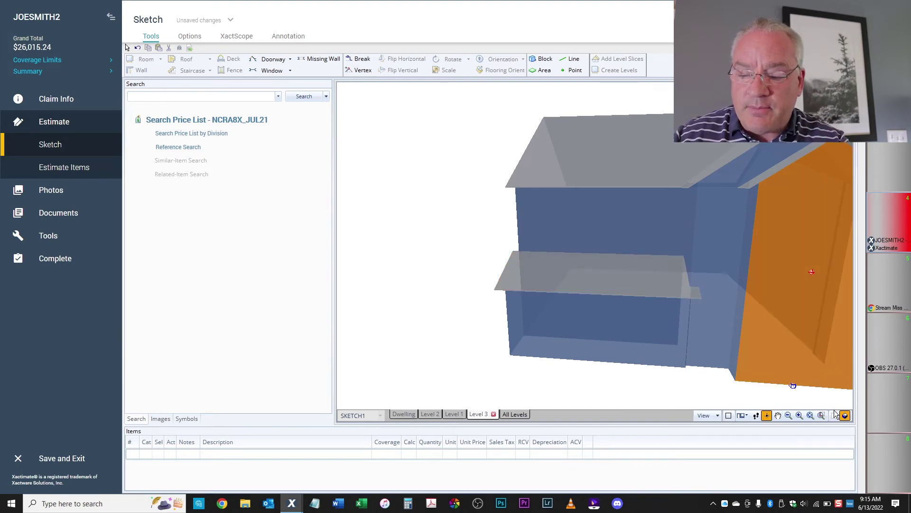
mouse_move(711, 382)
left_mouse_down()
mouse_move(704, 370)
mouse_move(777, 380)
mouse_move(761, 397)
mouse_move(772, 389)
mouse_move(770, 417)
mouse_move(682, 392)
mouse_move(689, 390)
left_mouse_up()
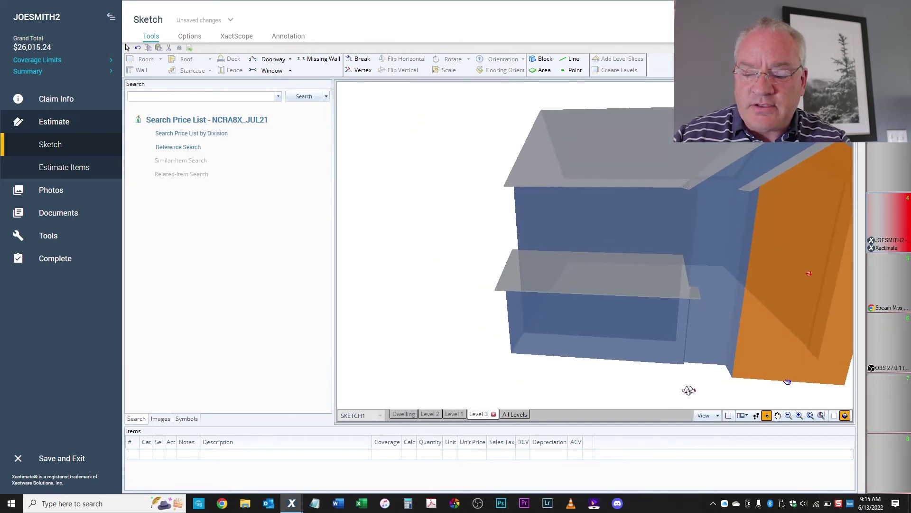
left_click(834, 415)
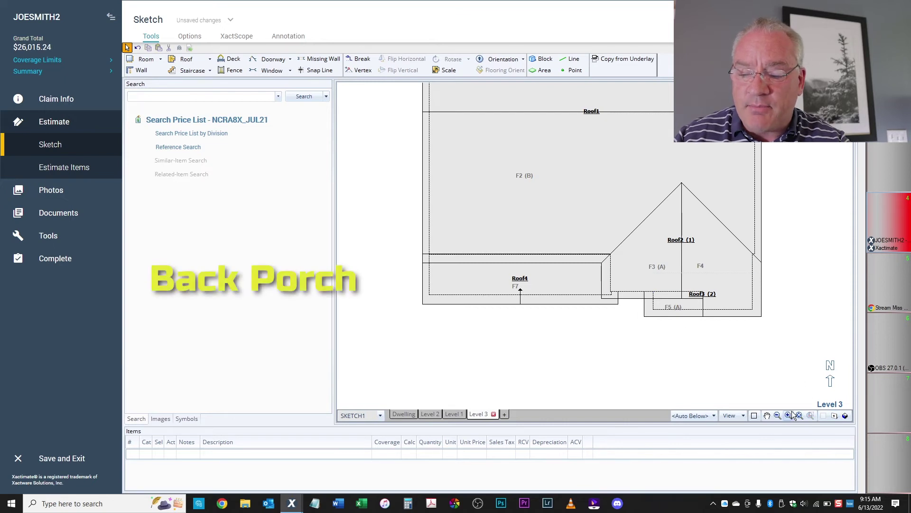
Zoom out to the full plan, then copy Roof4 and paste a duplicate above Roof1.
left_click(777, 416)
left_click(778, 416)
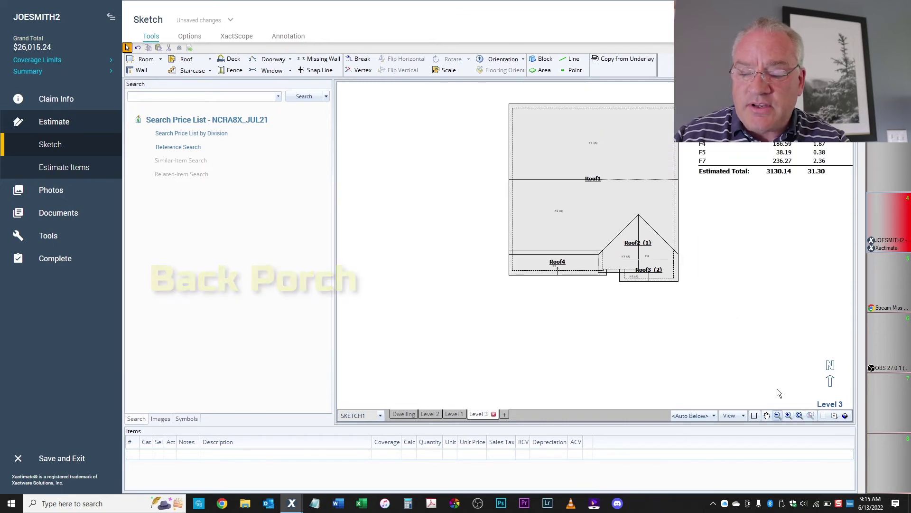
left_click(767, 416)
left_click_drag(769, 277, 713, 352)
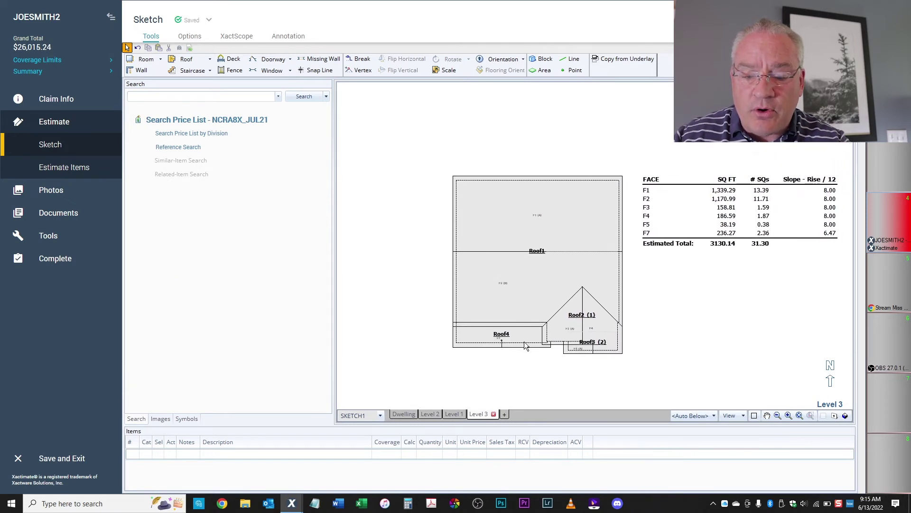
left_click(498, 338)
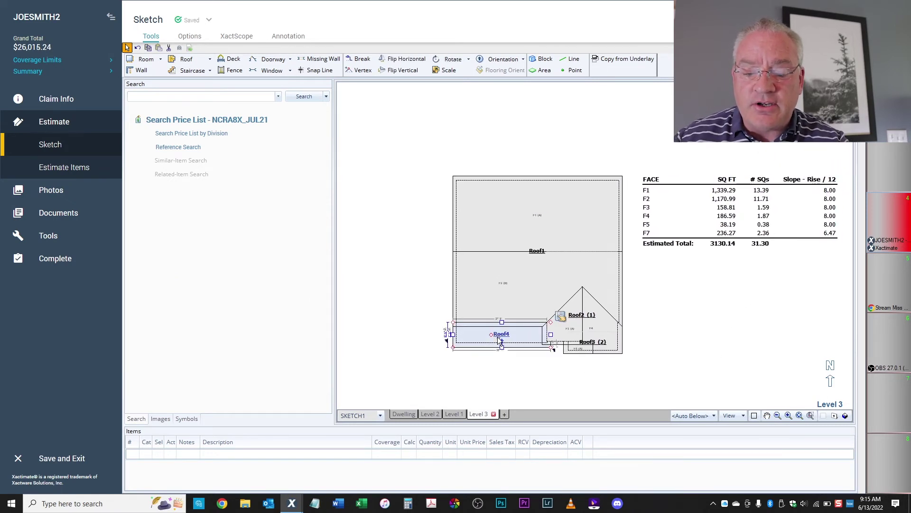
key("Escape")
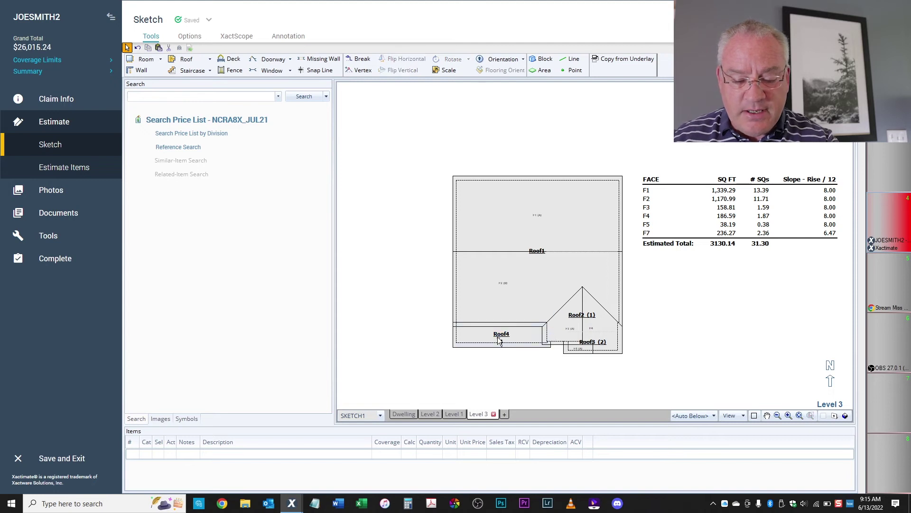
key("ctrl+c")
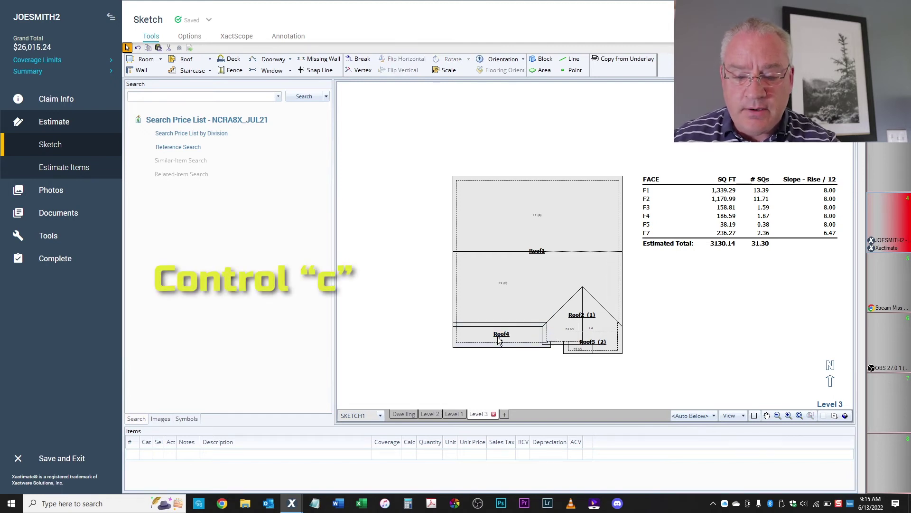
key("ctrl+v")
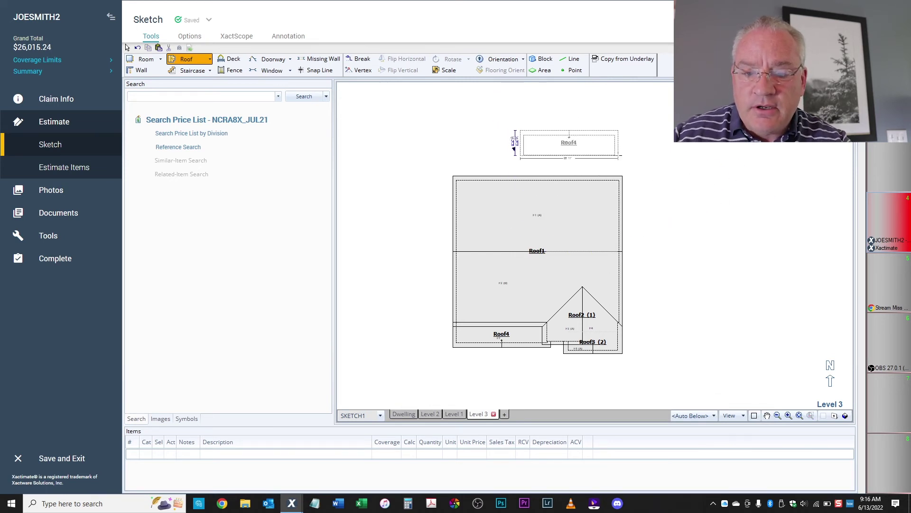
Drop the copy as Roof5 and size it 10 ft wide by 12 ft deep (120 sq ft).
left_click(600, 165)
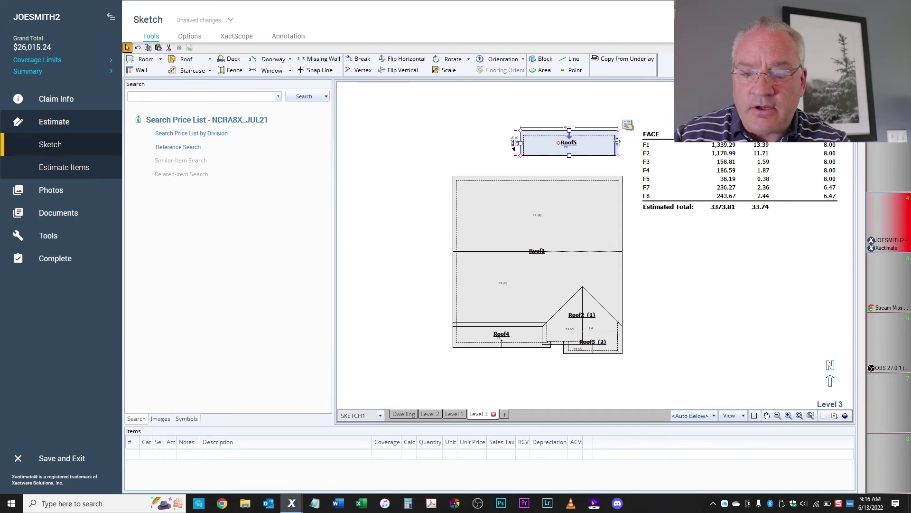
left_click_drag(620, 142, 566, 143)
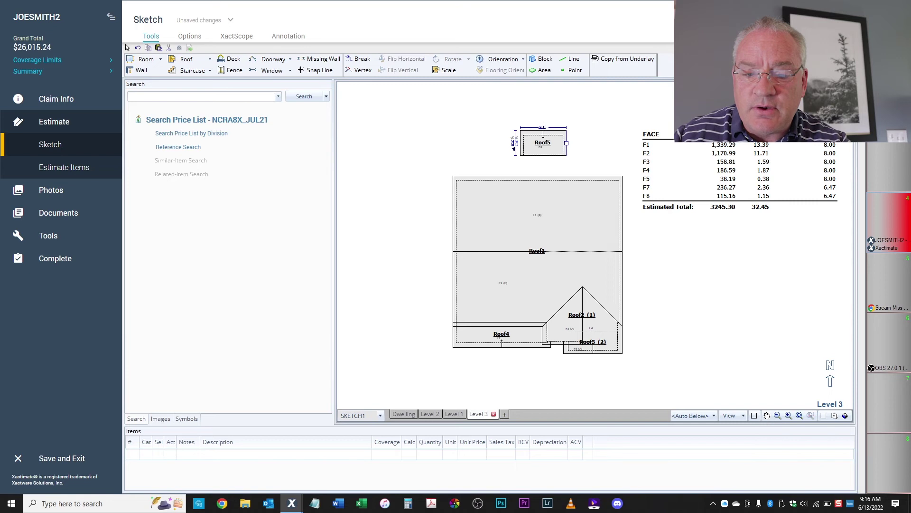
left_click(544, 127)
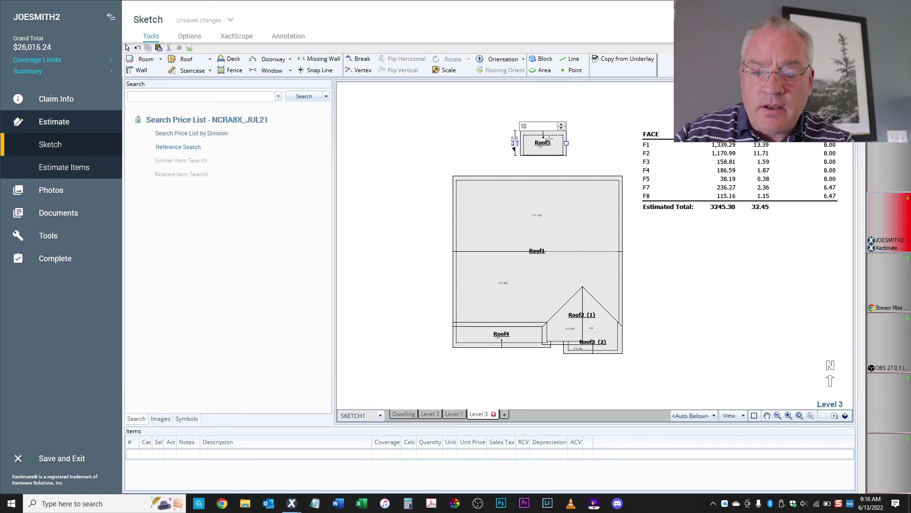
key("Return")
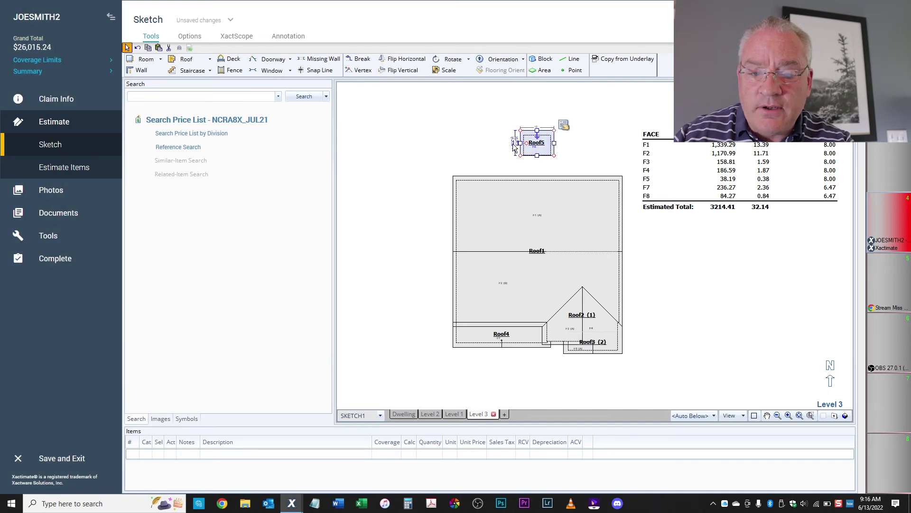
left_click(514, 147)
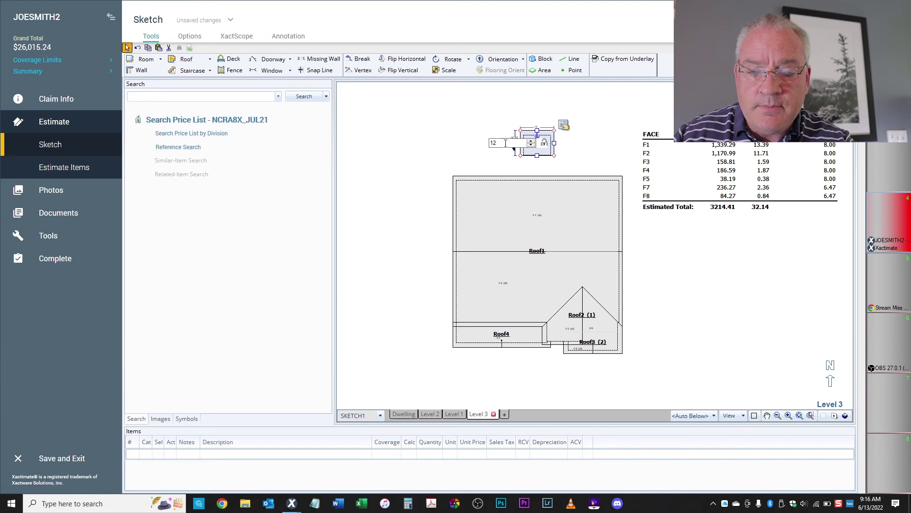
key("Return")
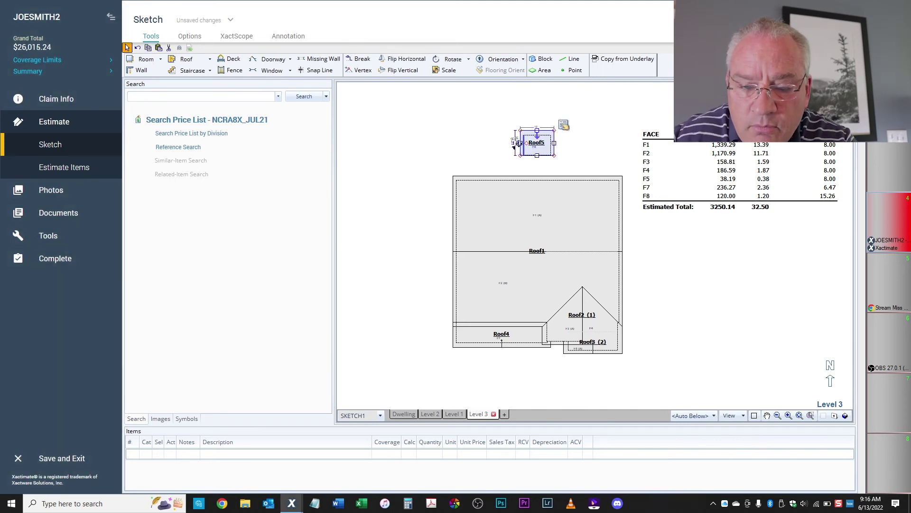
scroll(580, 204, "up", 5)
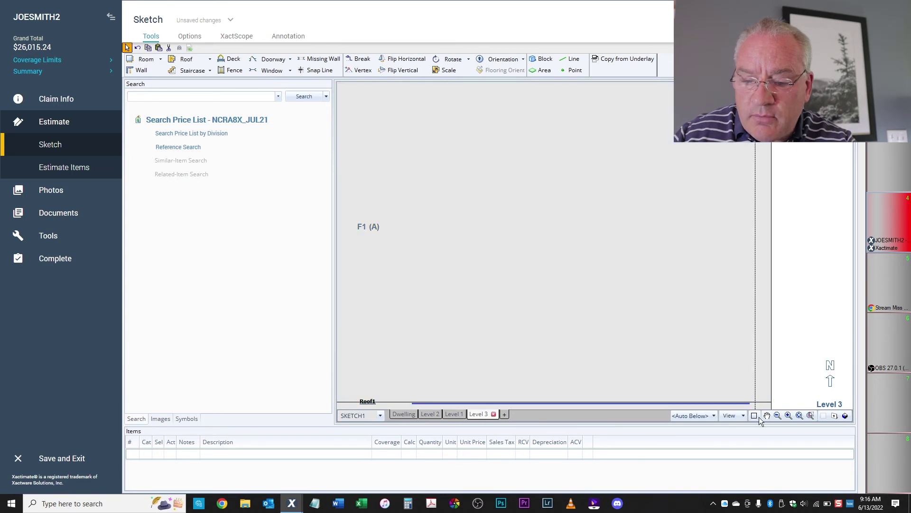
left_click(778, 415)
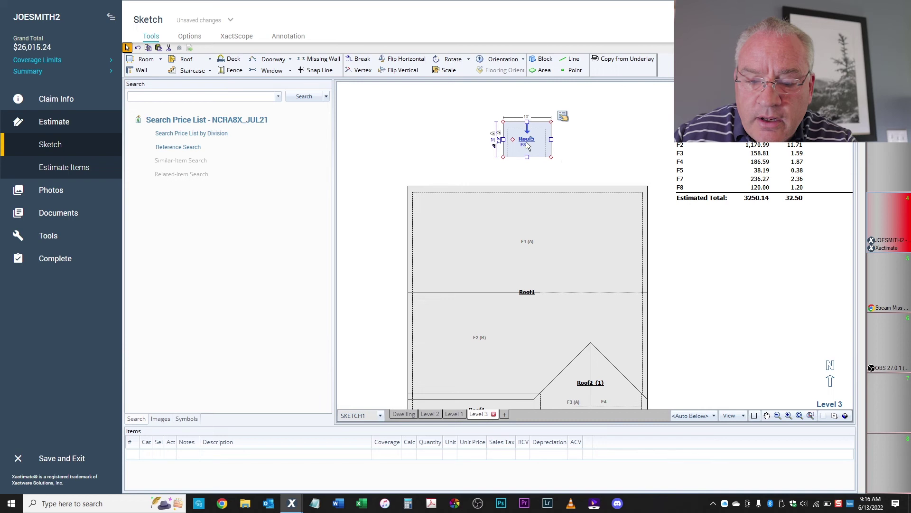
Drag Roof5 to Roof1's top-right edge and reselect it to confirm the 3,247.71 sq ft total.
left_click_drag(526, 146, 613, 175)
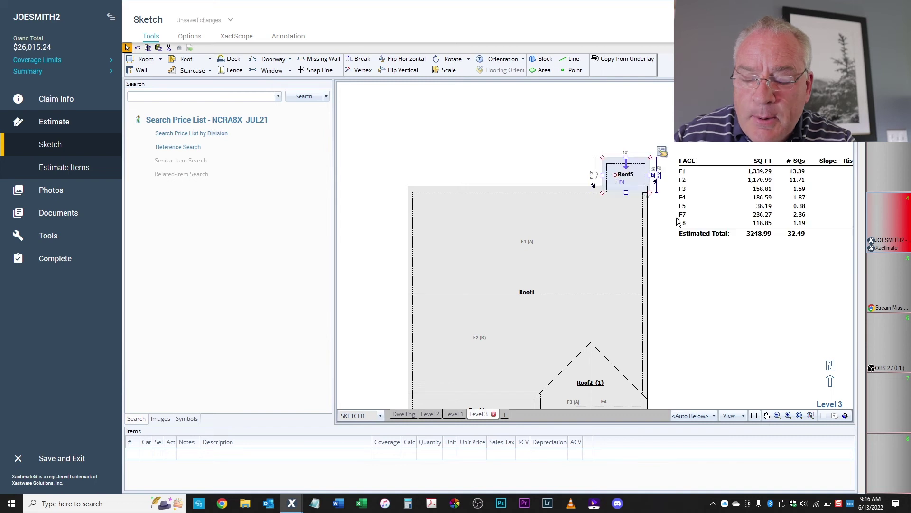
left_click(675, 233)
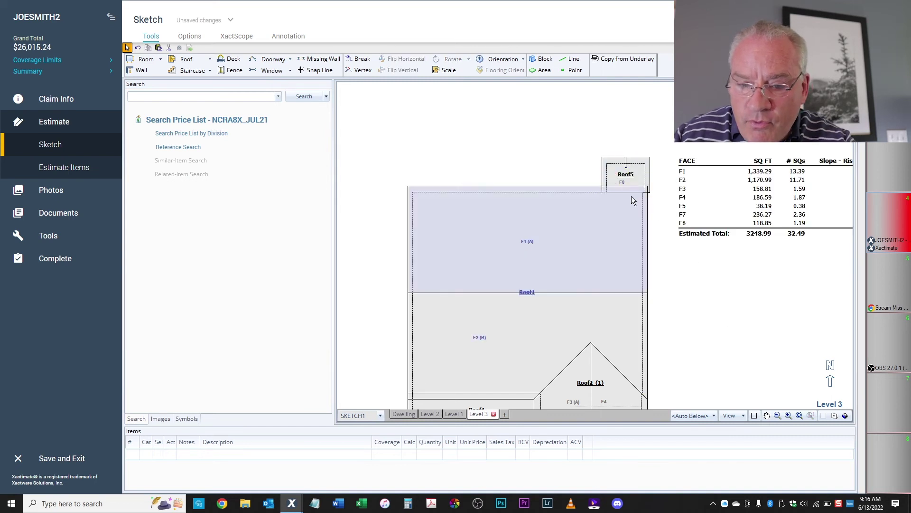
left_click(628, 176)
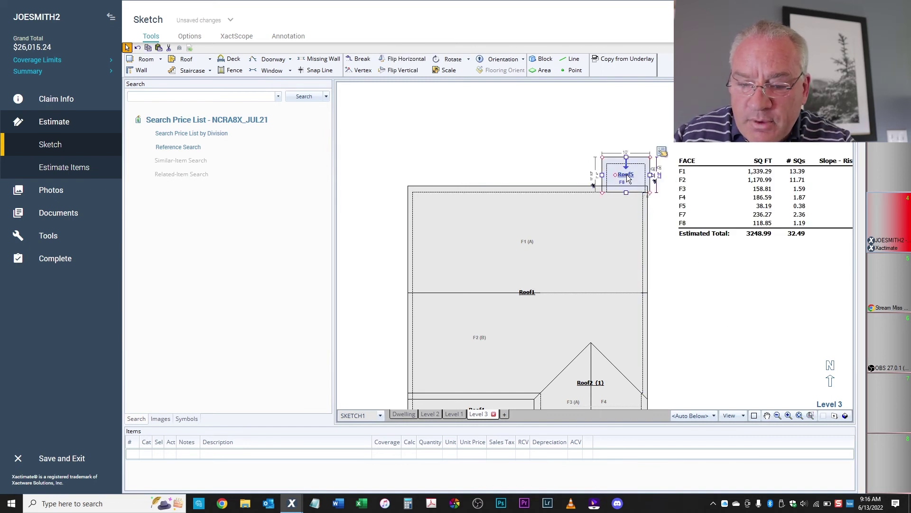
left_click(594, 182)
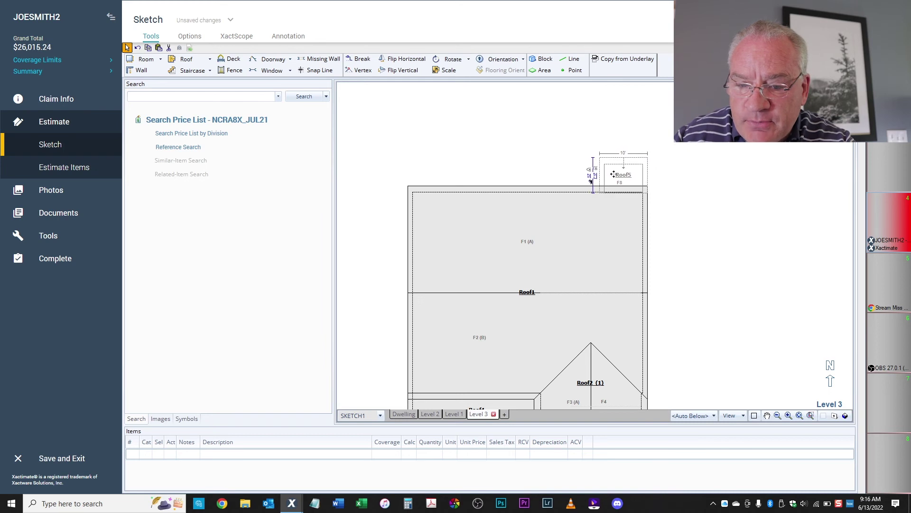
left_click(613, 175)
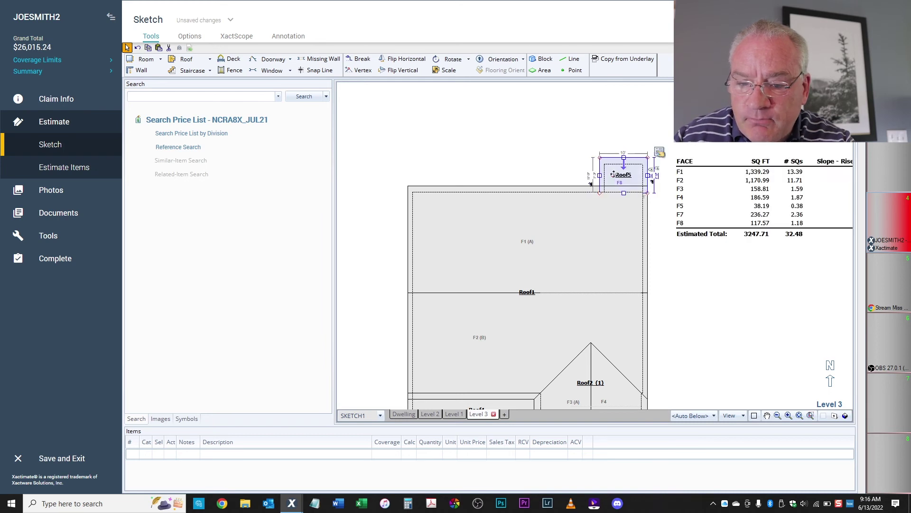
left_click(844, 416)
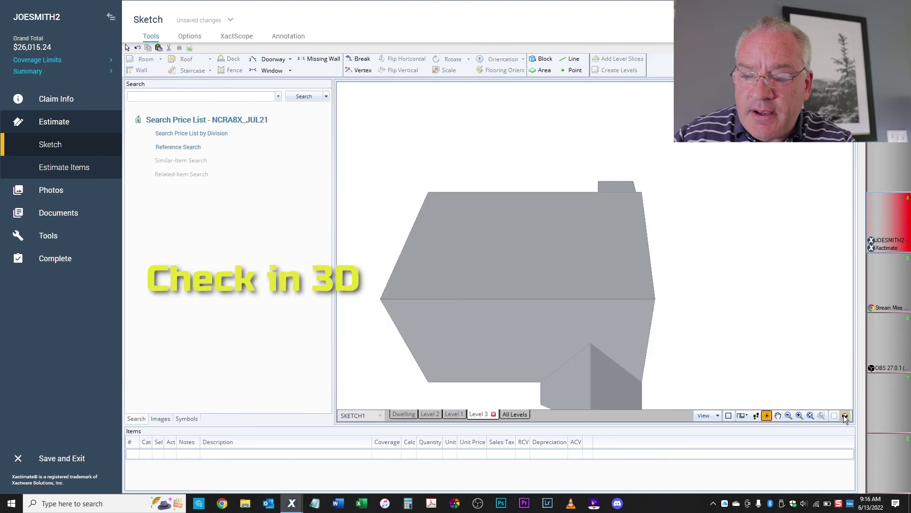
left_click_drag(773, 247, 514, 147)
left_click_drag(687, 308, 759, 381)
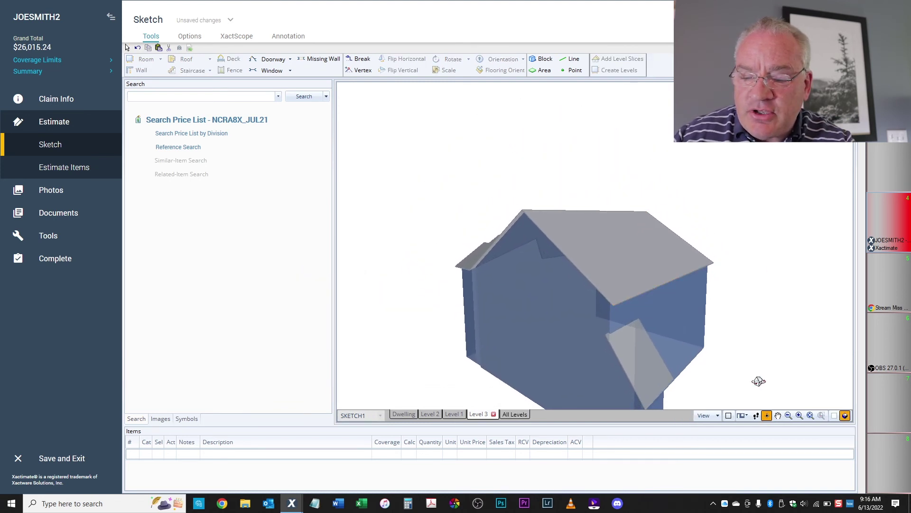
left_click(835, 416)
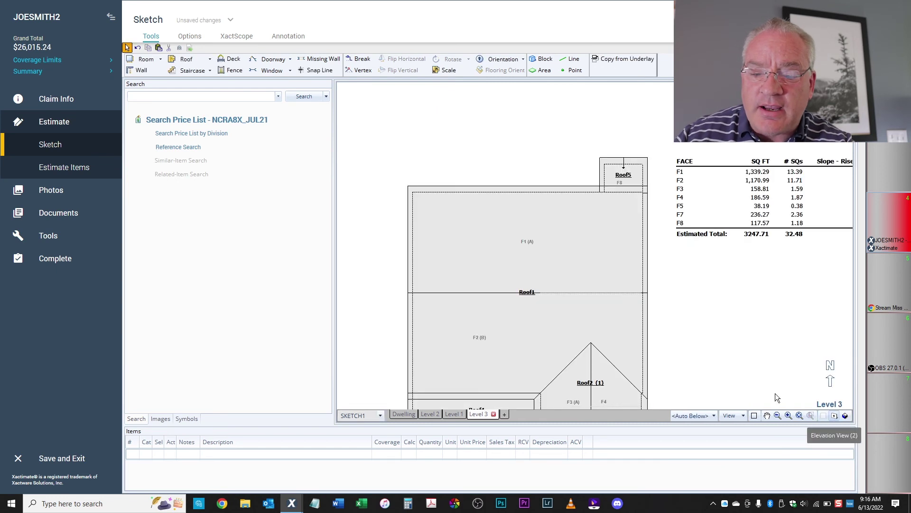
Set Roof5's slope to 4/12 in its properties.
left_click(628, 177)
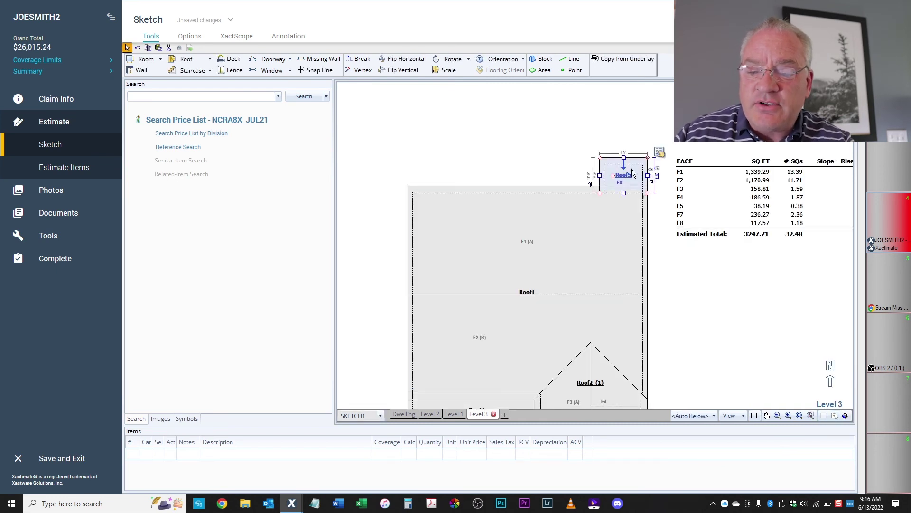
left_click(660, 152)
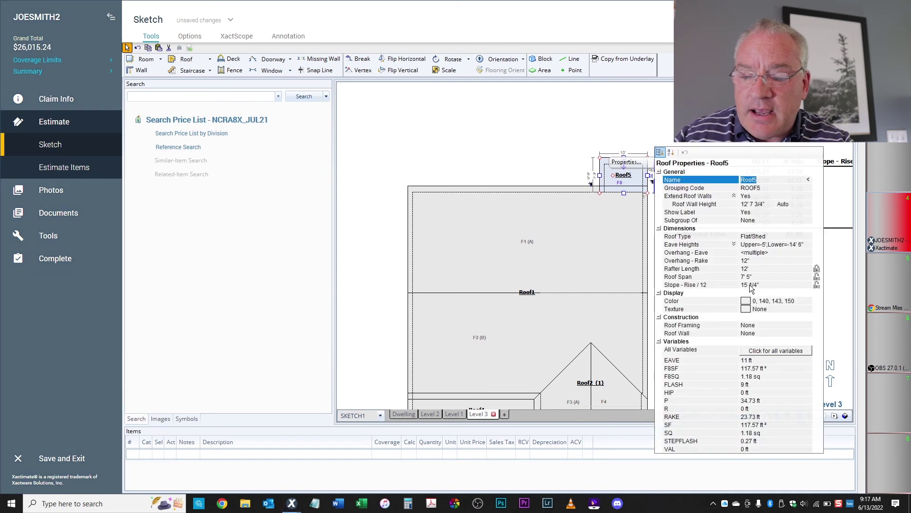
left_click(751, 284)
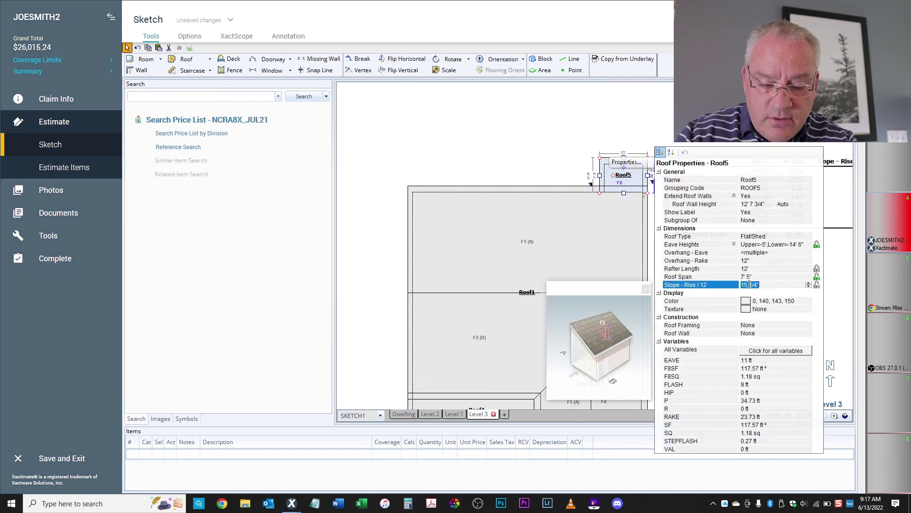
key("Return")
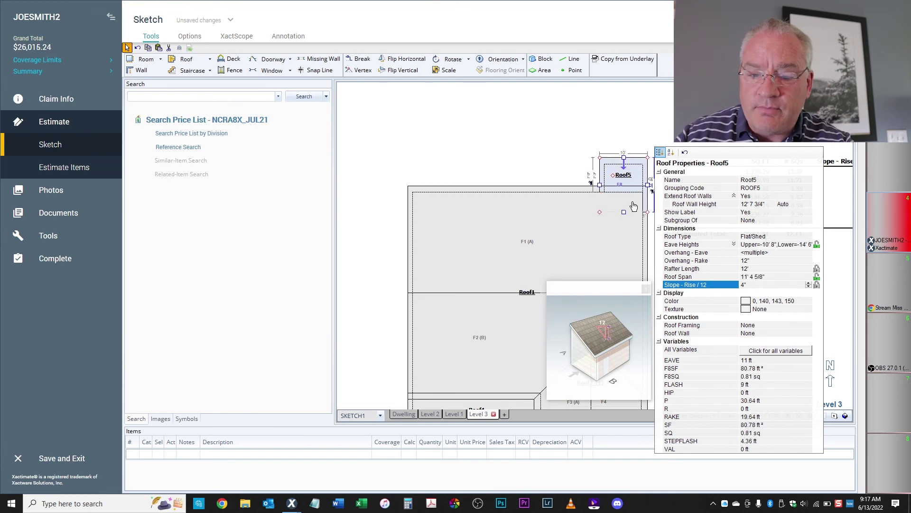
left_click(617, 178)
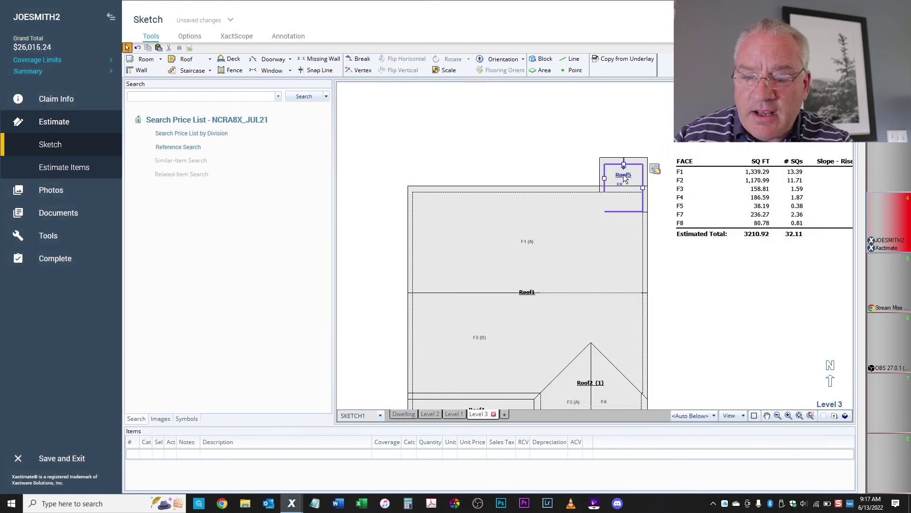
Shift Roof5 upward so it meets Roof1's back edge.
left_click(623, 179)
left_click_drag(612, 176, 611, 157)
left_click(848, 402)
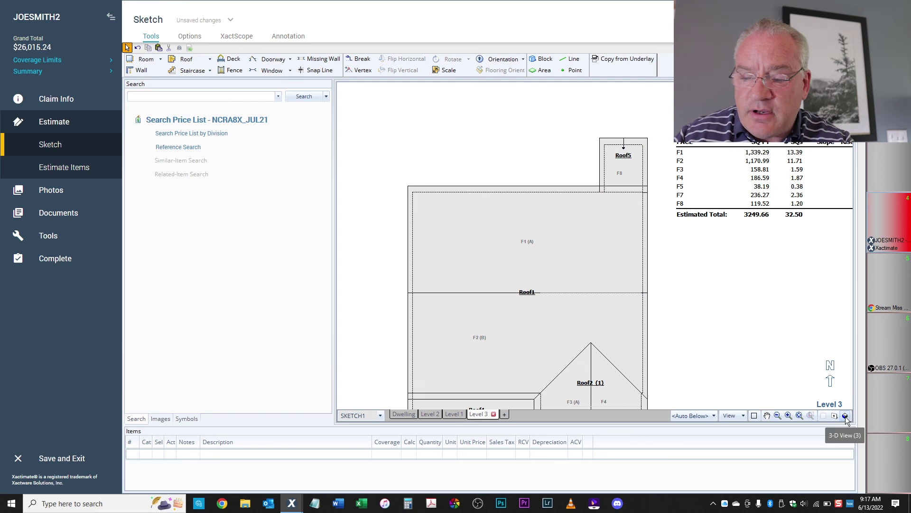
Switch to 3-D View and orbit the house to inspect the back porch roof.
left_click(845, 415)
mouse_move(764, 321)
left_mouse_down()
mouse_move(642, 262)
mouse_move(464, 118)
mouse_move(417, 138)
mouse_move(435, 128)
left_mouse_up()
left_click_drag(759, 331, 873, 359)
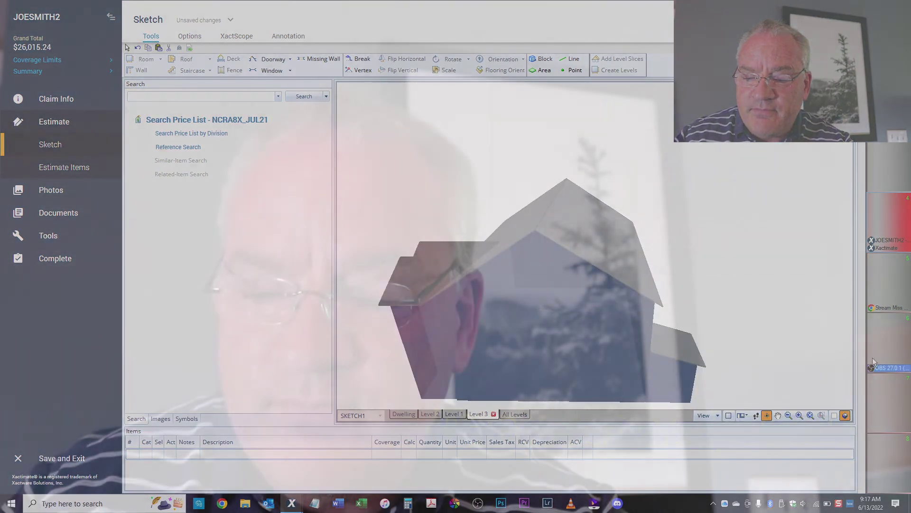